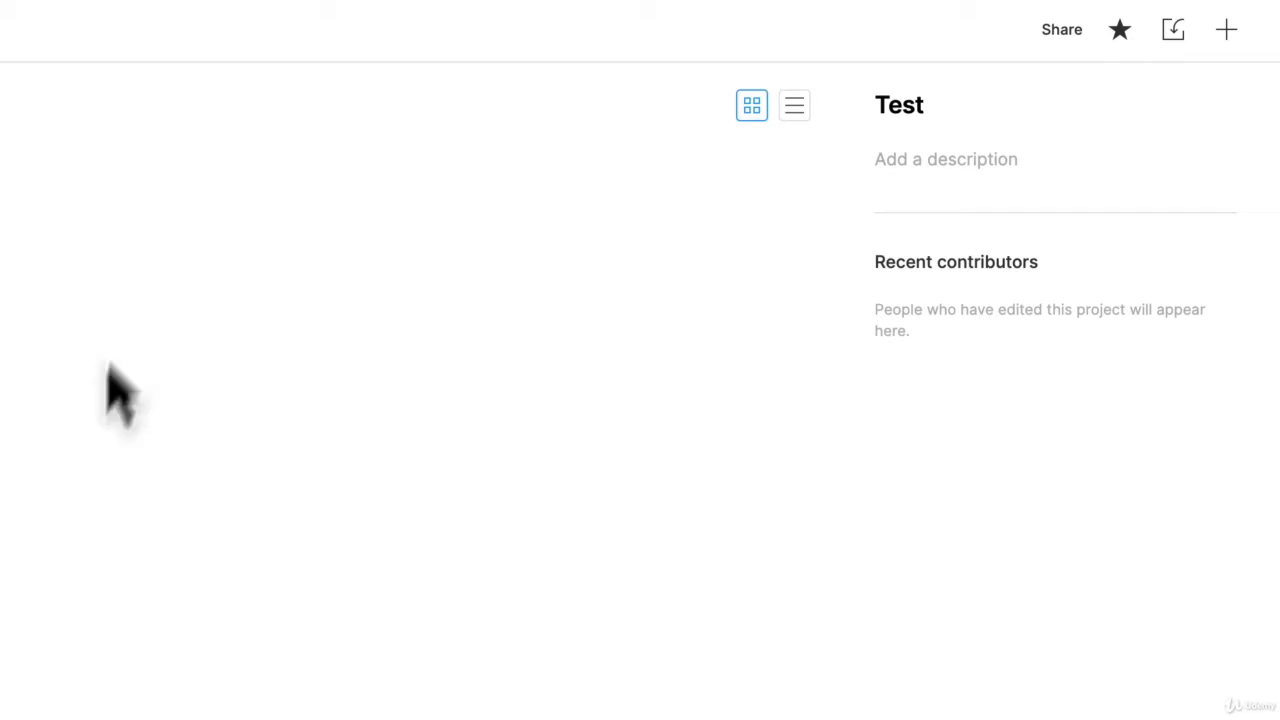
Create a new file in the Test project from the Blank canvas preset
left_click(1228, 36)
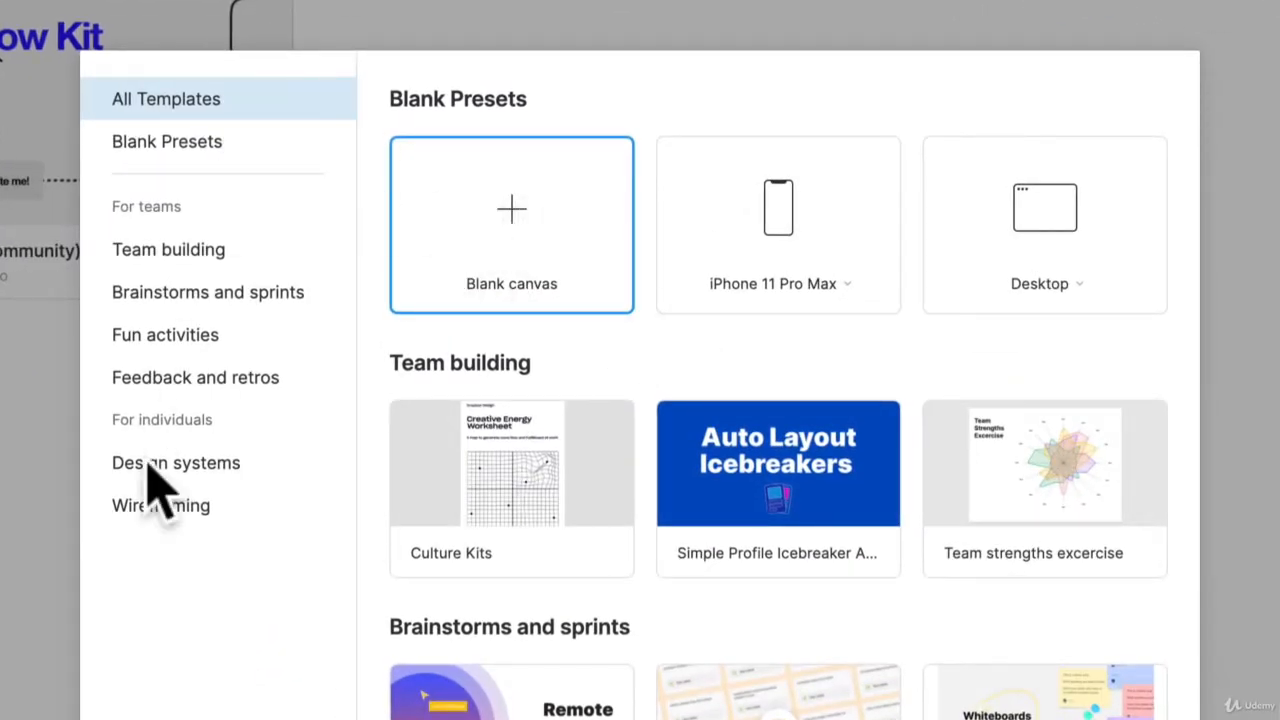
mouse_move(458, 556)
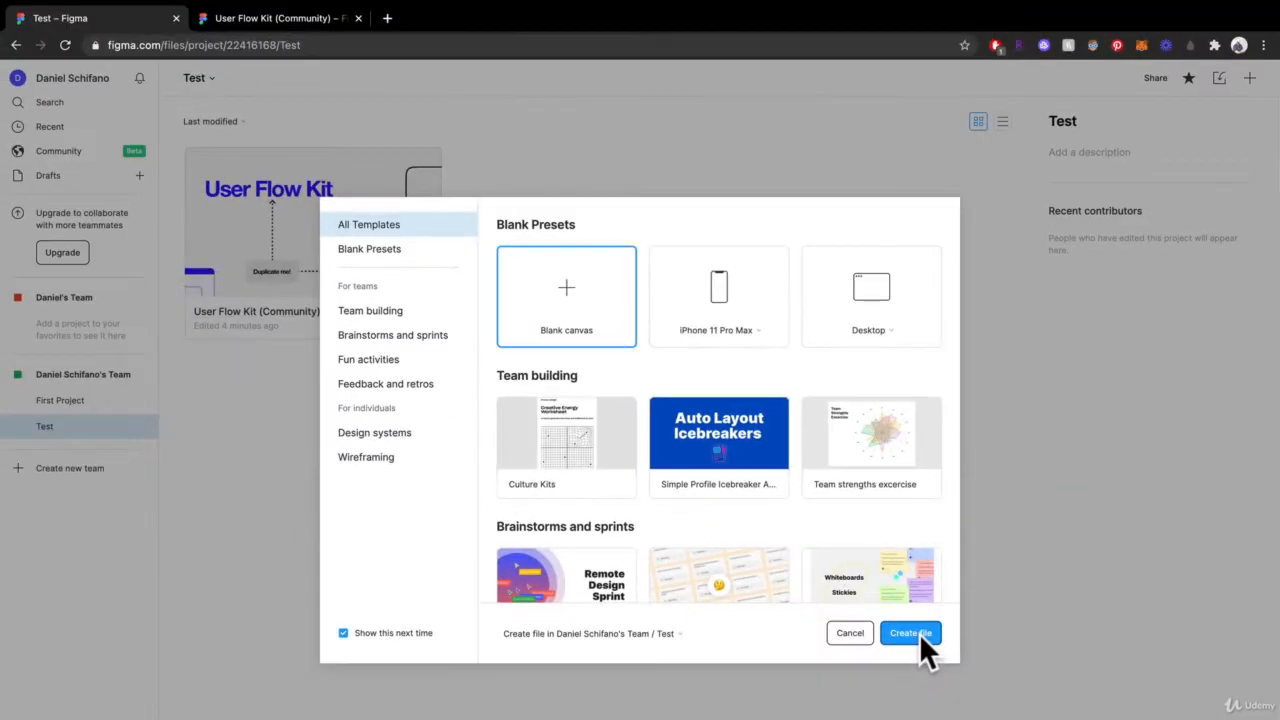
left_click(919, 633)
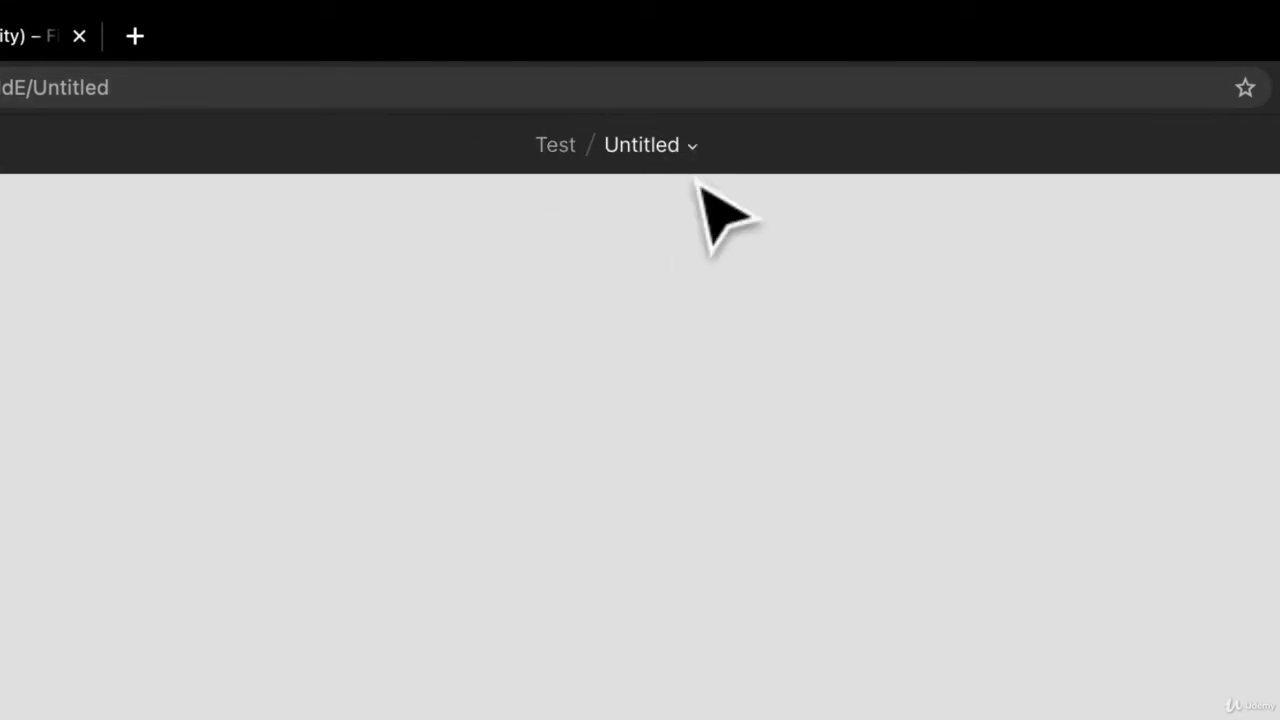
Rename the untitled file as My Test File
left_click(694, 149)
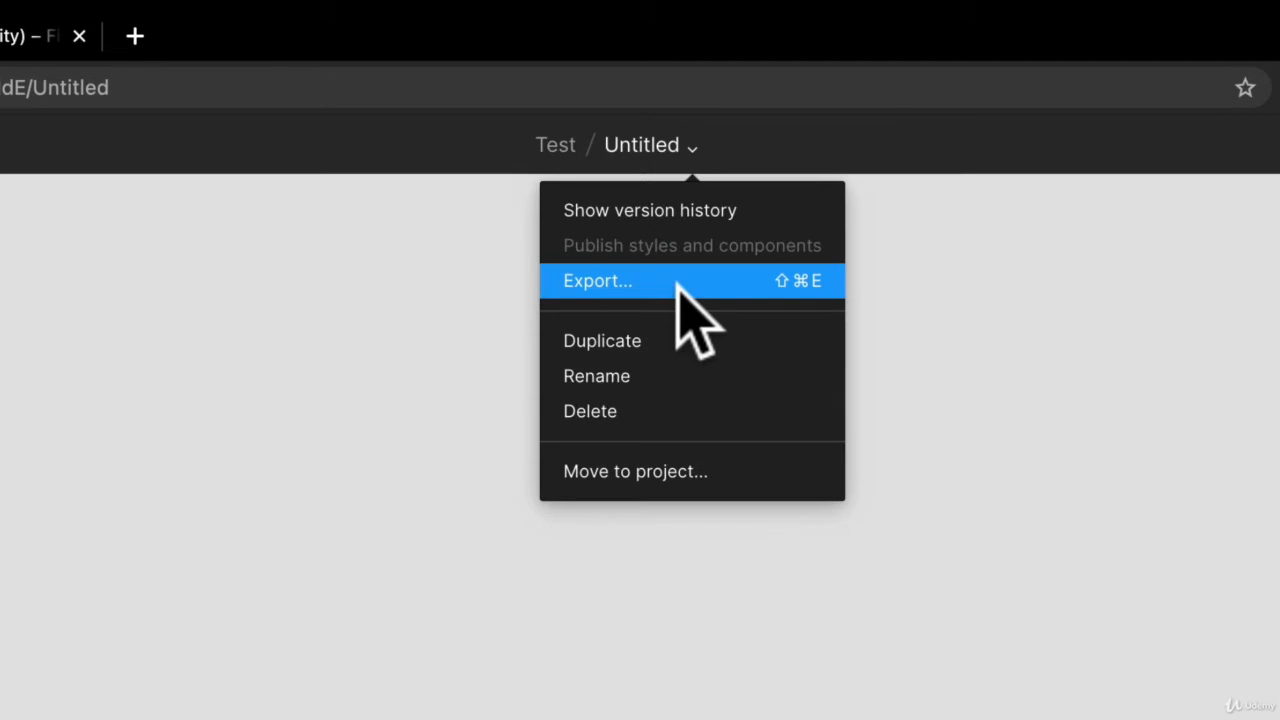
left_click(684, 379)
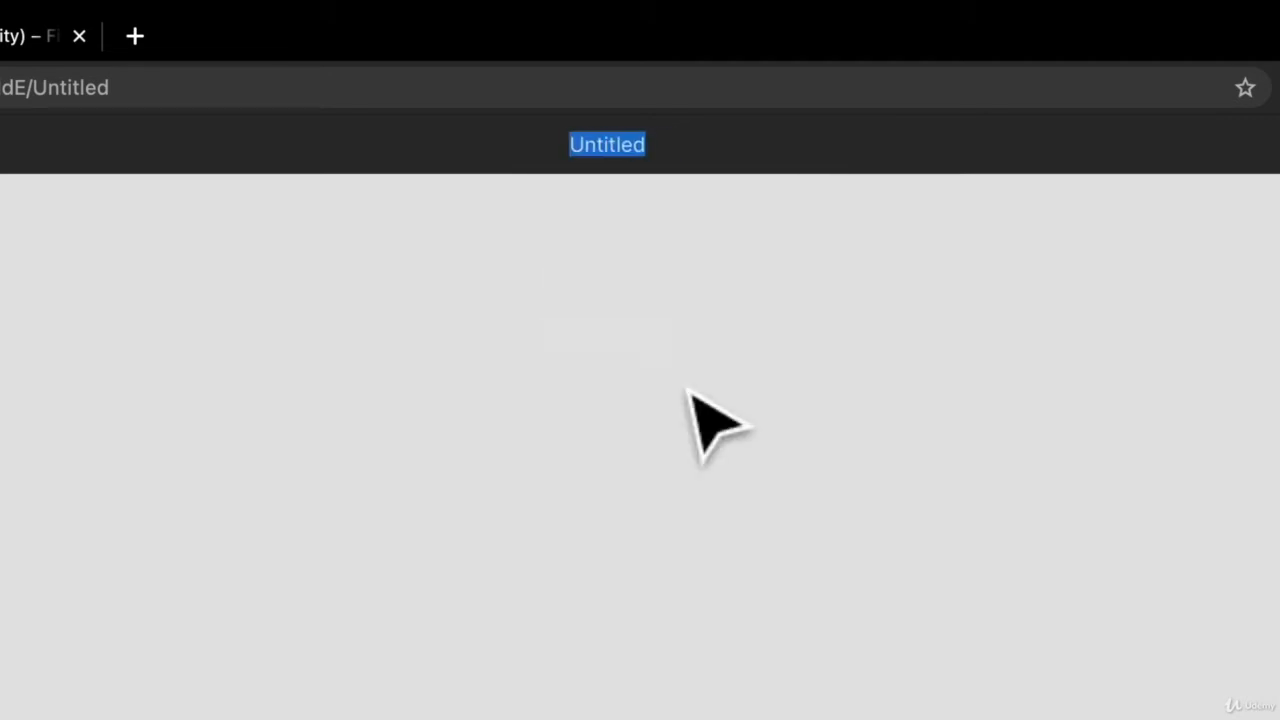
type("Tr")
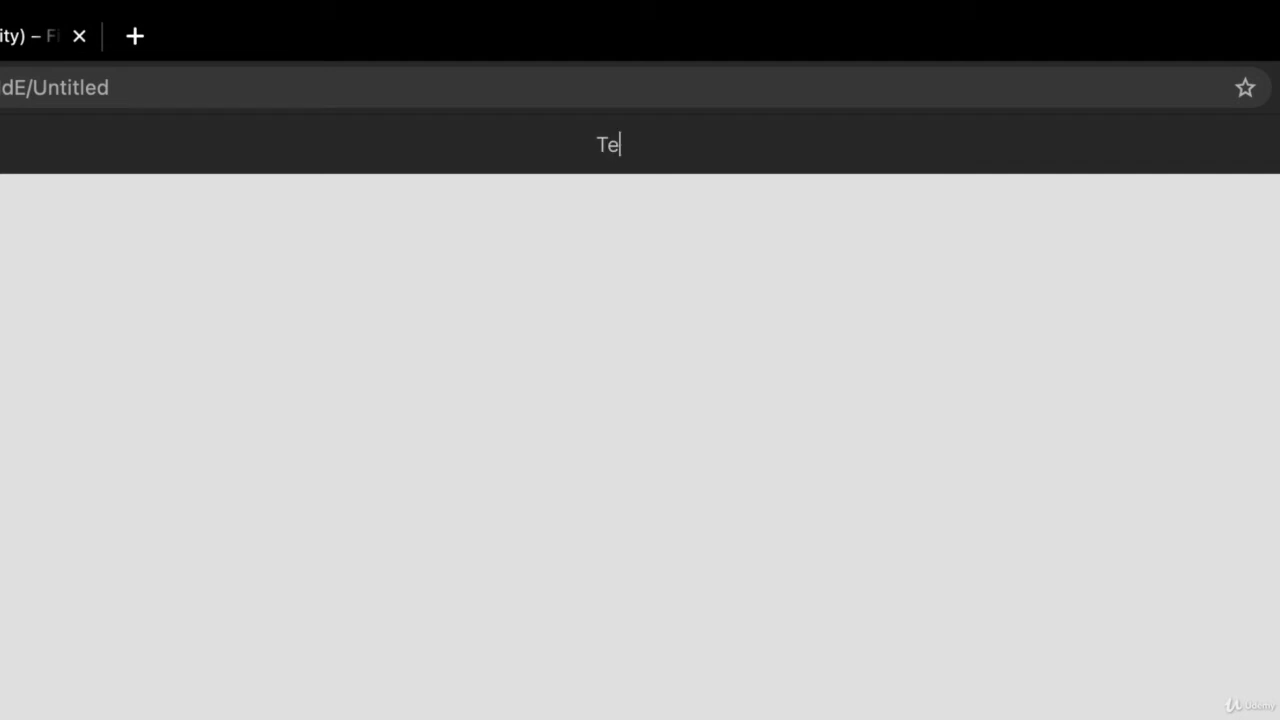
type("y Test File")
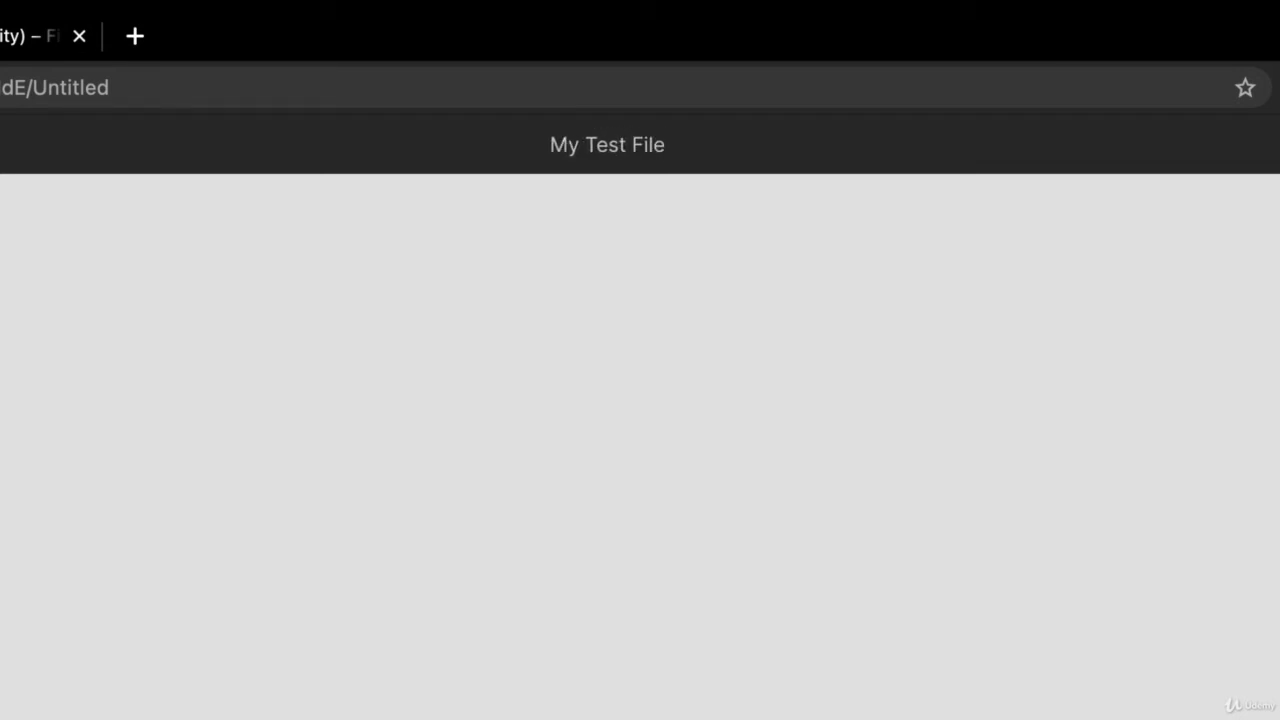
key("Return")
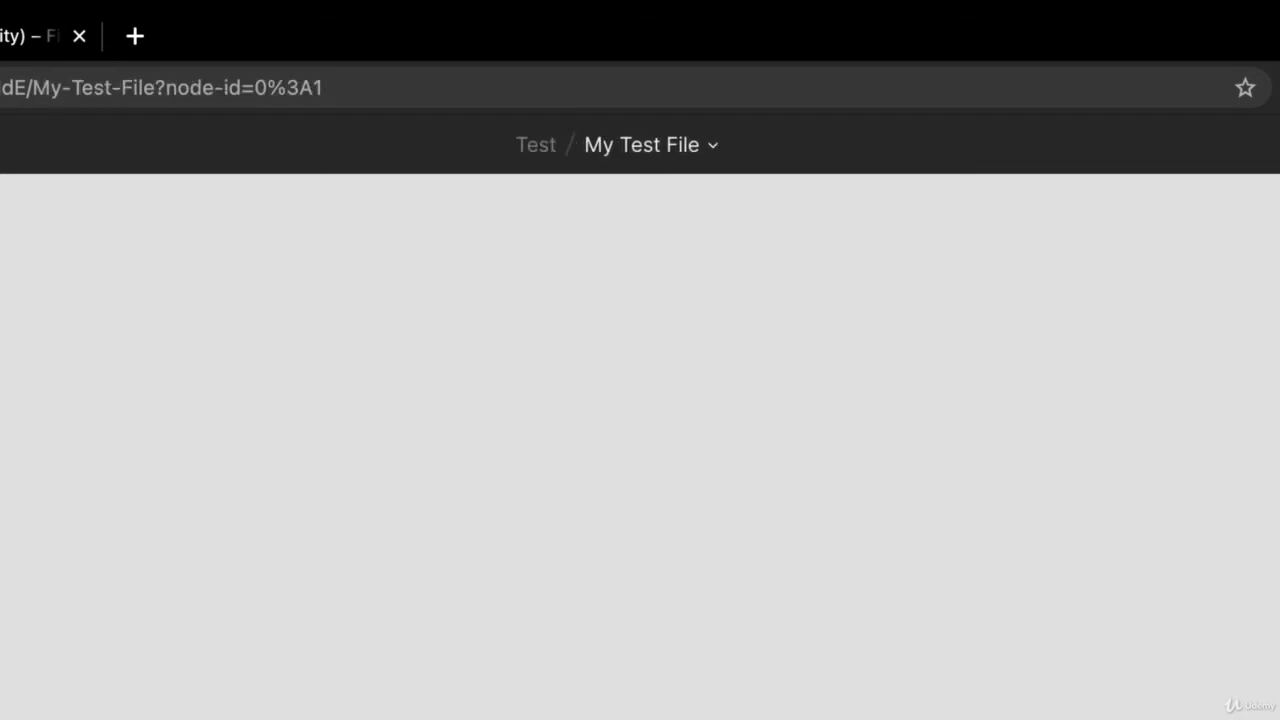
Look through the file's own options and the main File, Edit, Object and Plugins commands without applying any
left_click(711, 146)
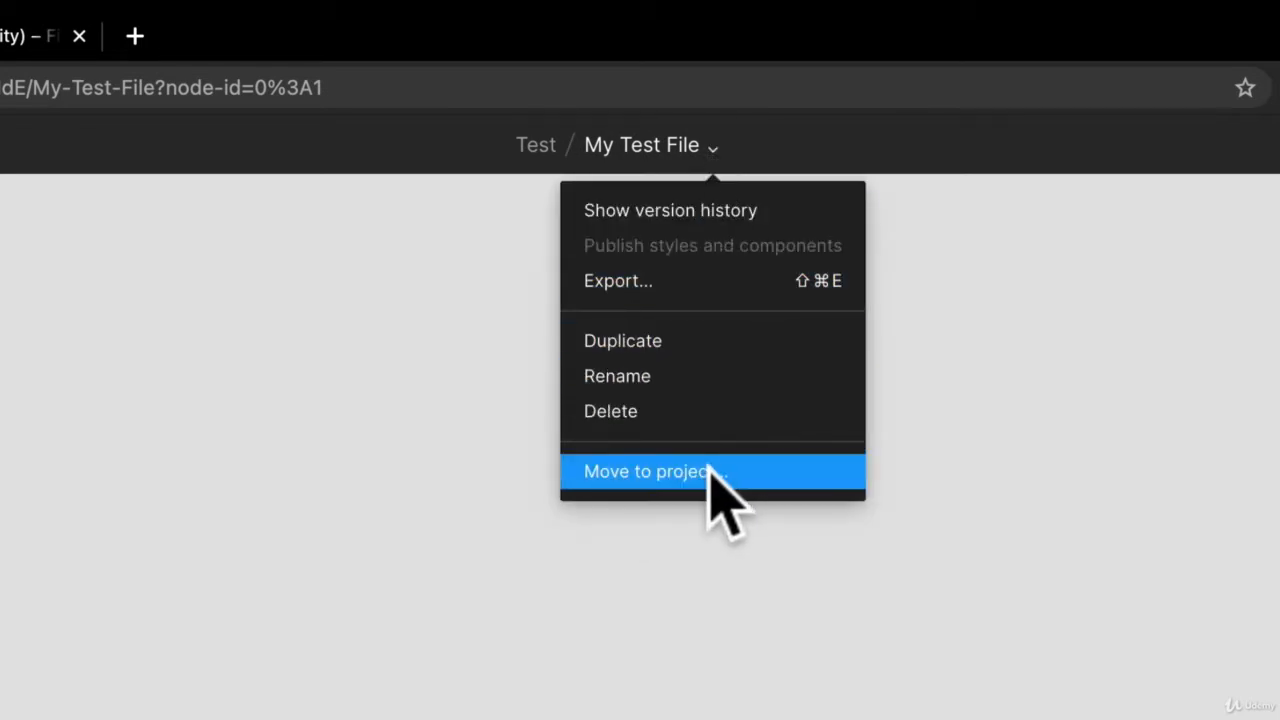
left_click(178, 231)
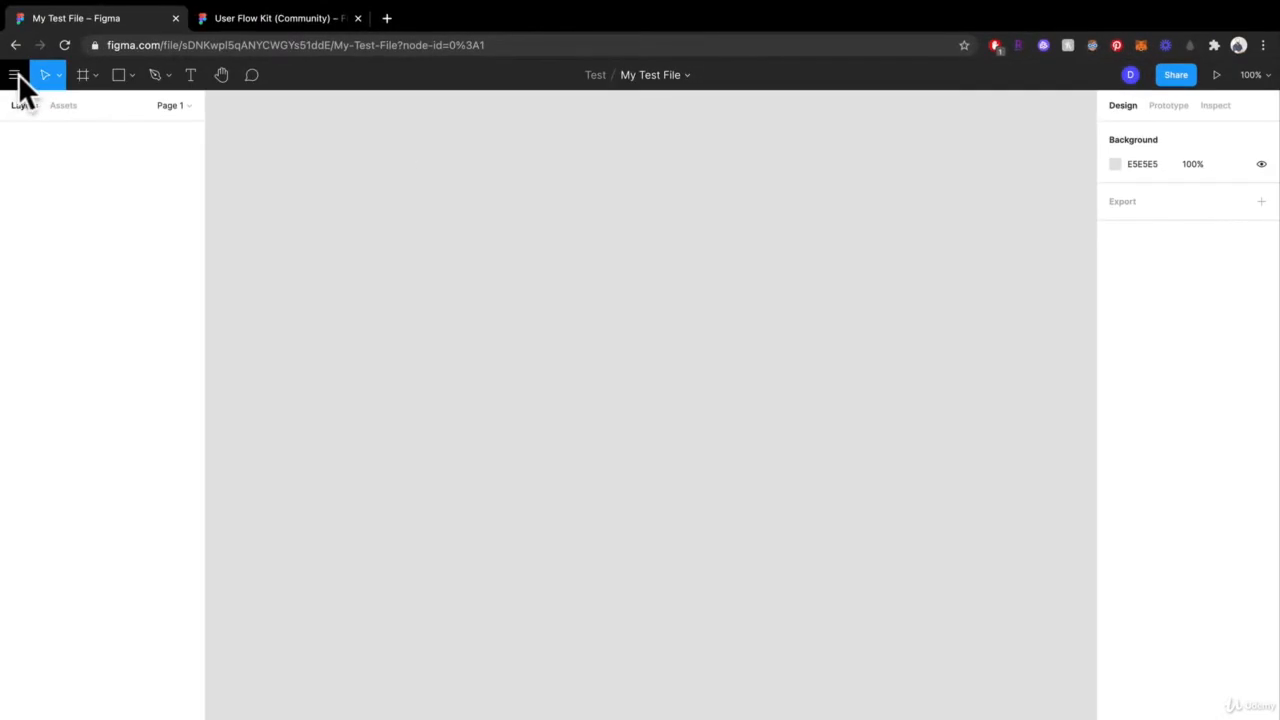
left_click(16, 78)
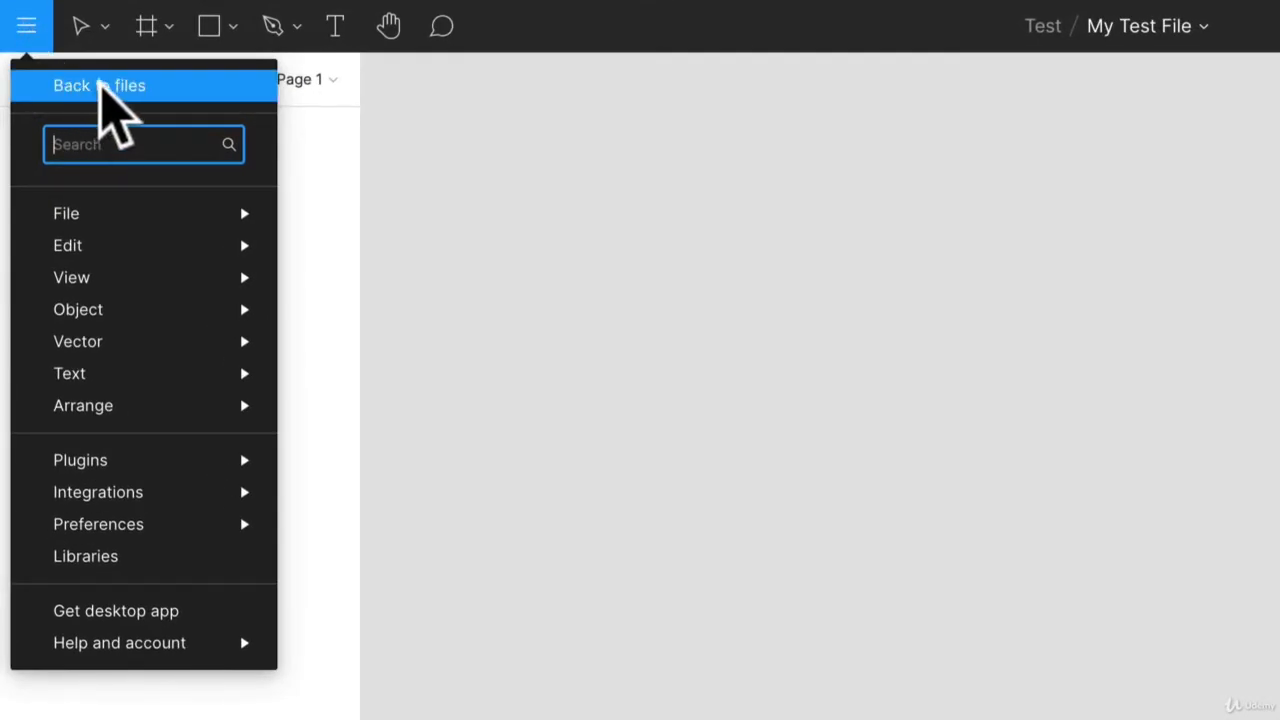
mouse_move(125, 370)
mouse_move(129, 468)
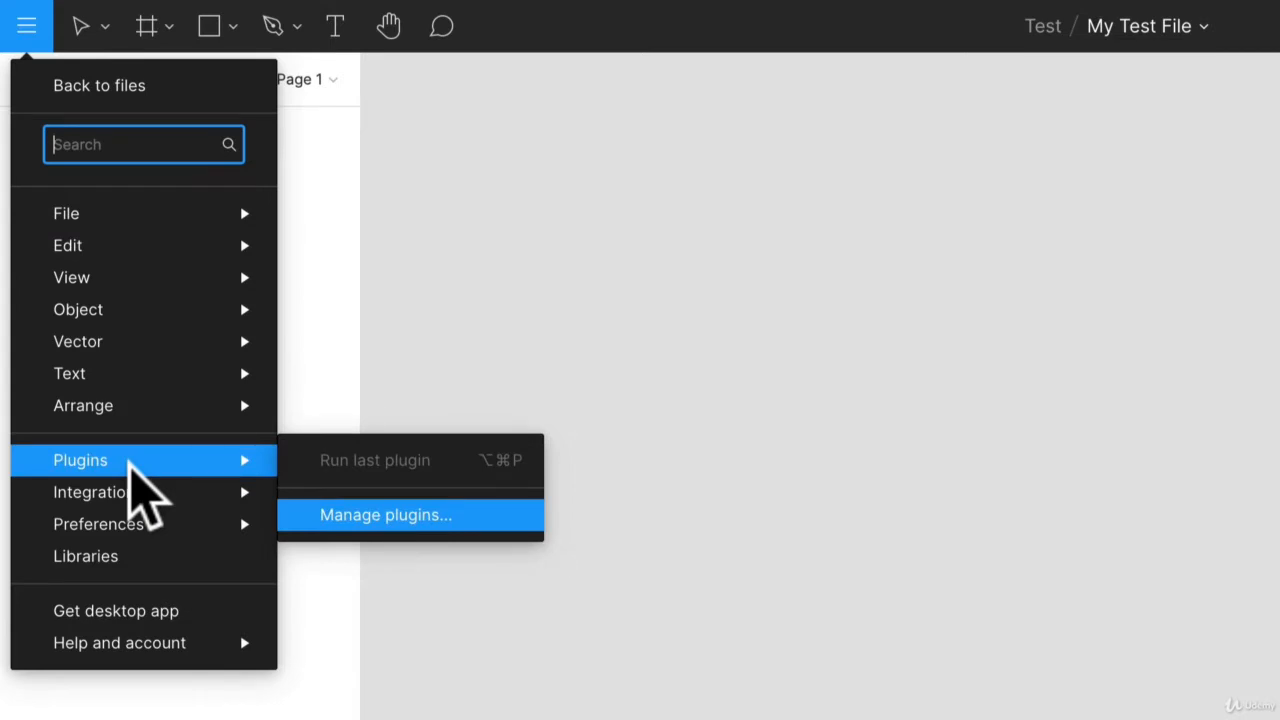
mouse_move(152, 212)
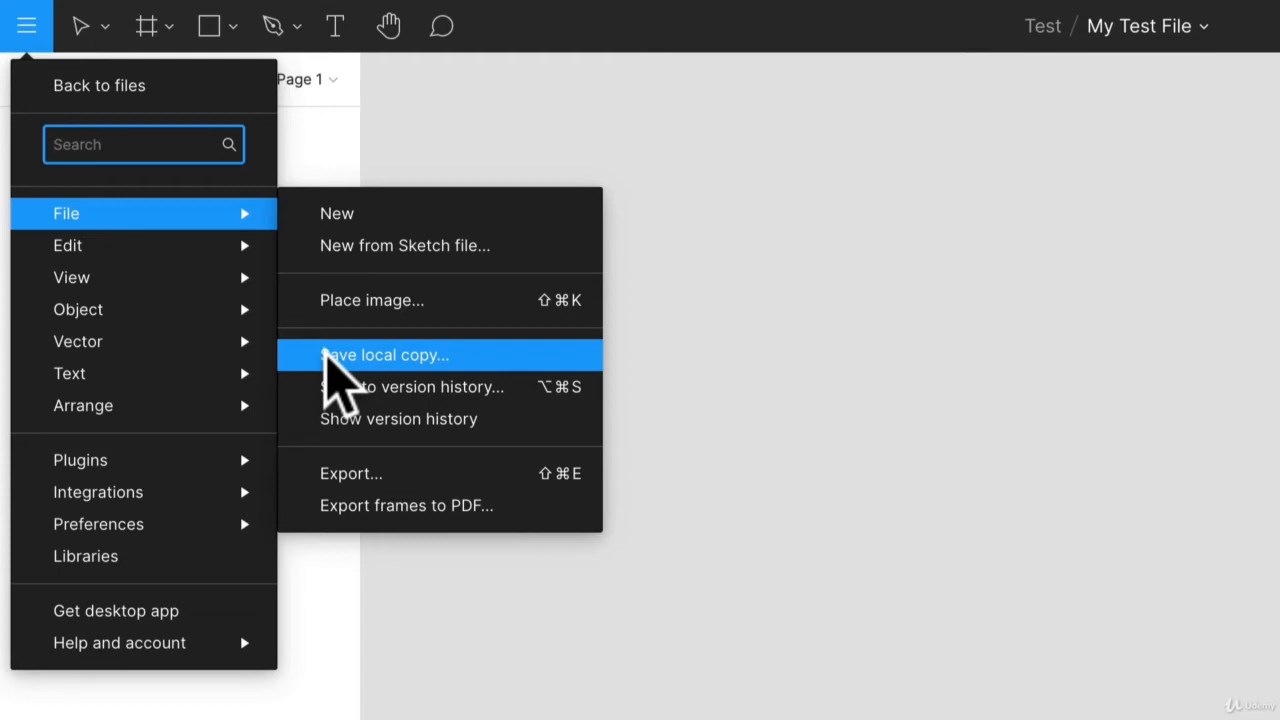
mouse_move(155, 246)
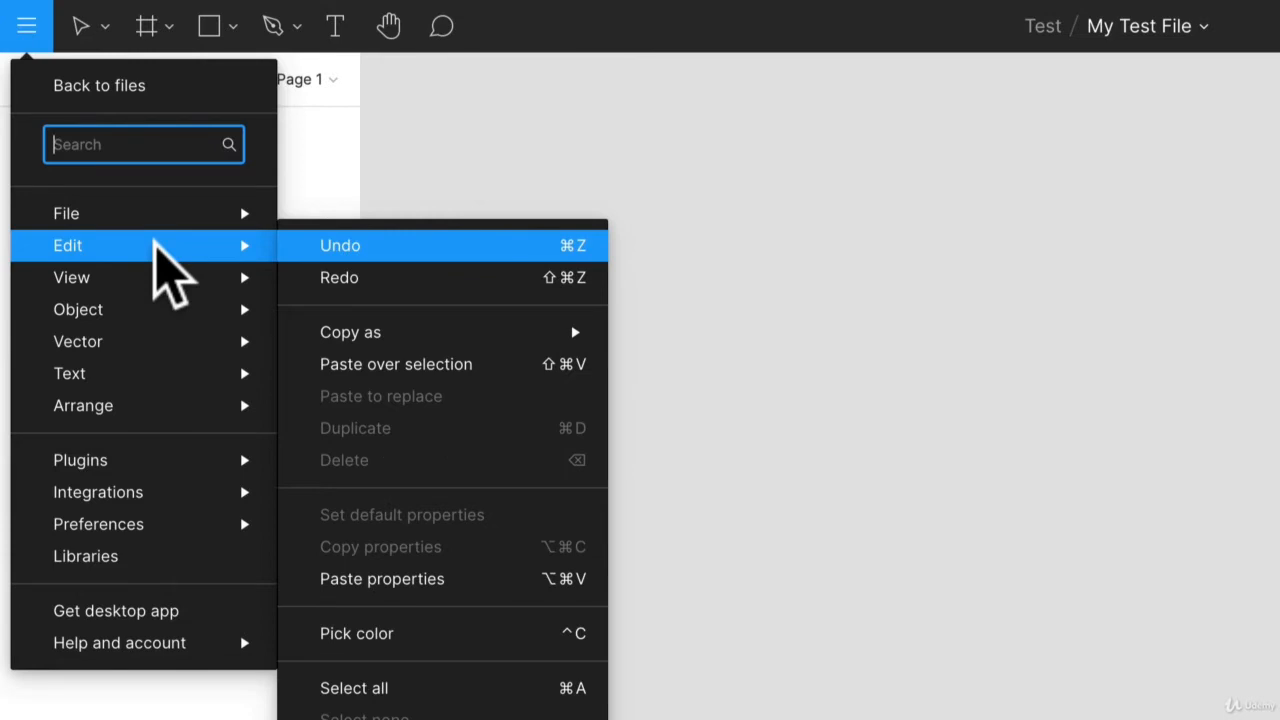
mouse_move(158, 314)
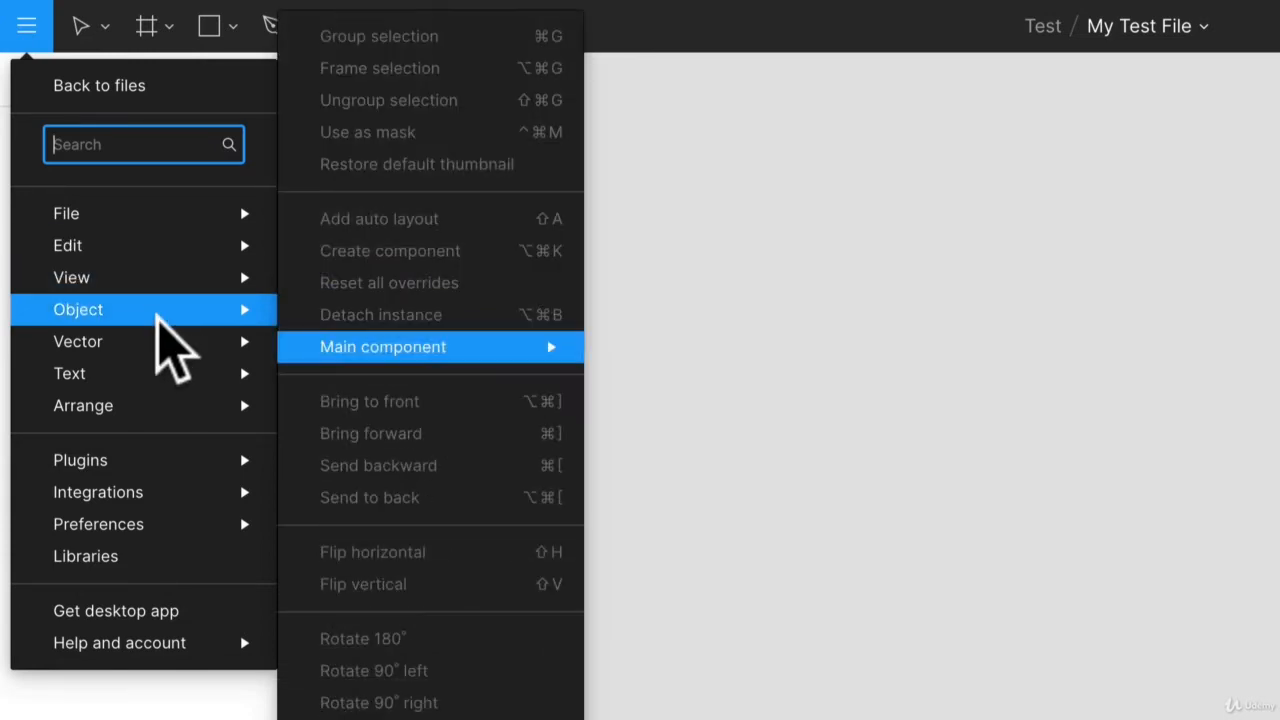
mouse_move(168, 460)
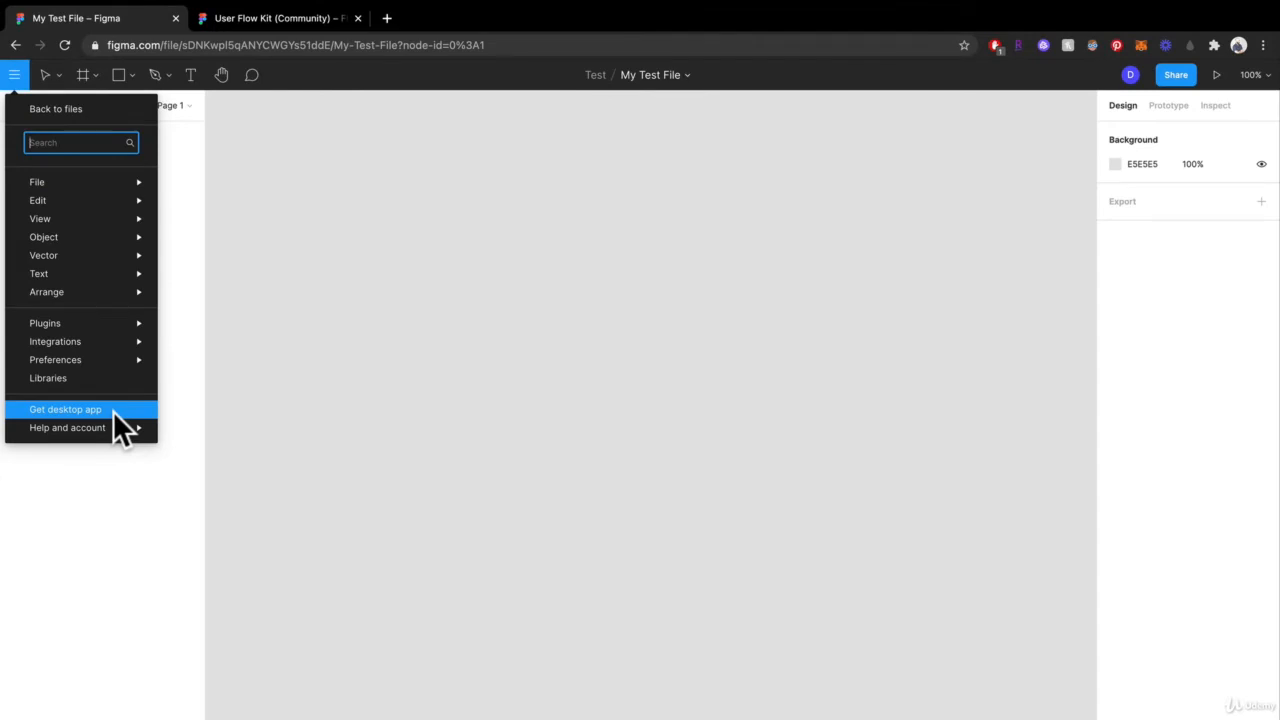
left_click(470, 295)
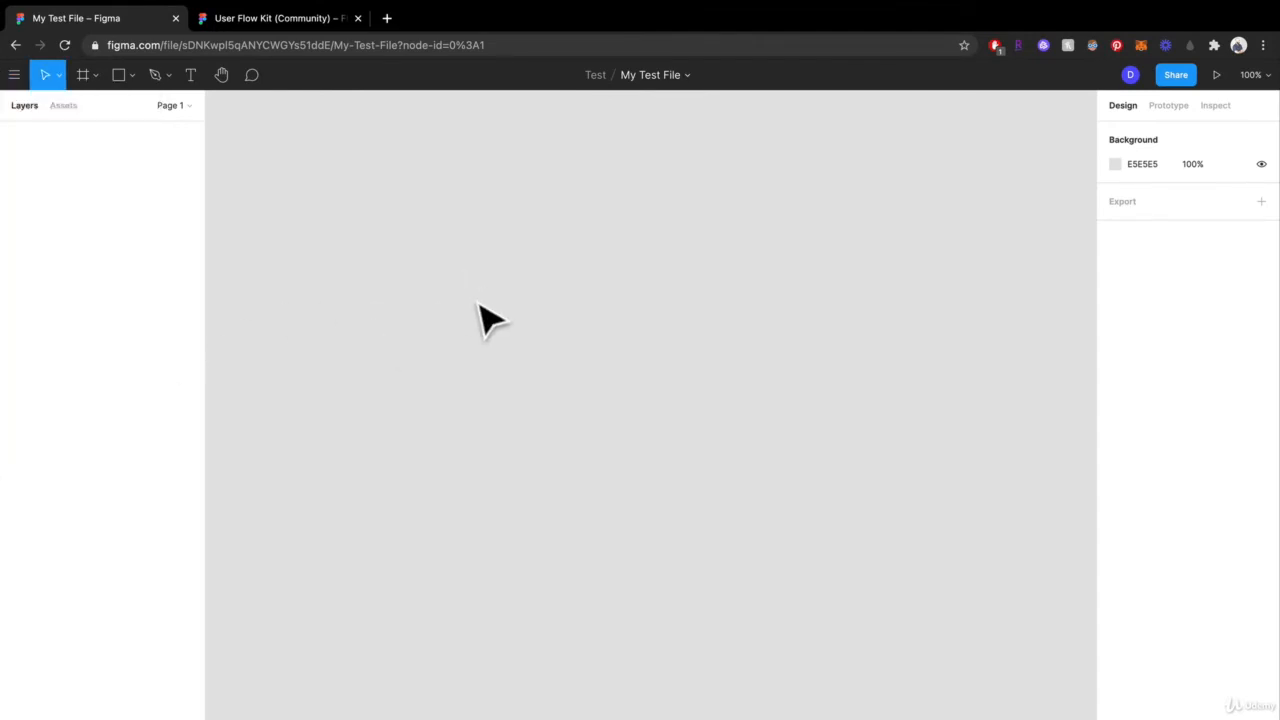
Draw a freehand frame about 721 × 708 on the canvas and delete it
left_click(83, 75)
left_click(57, 75)
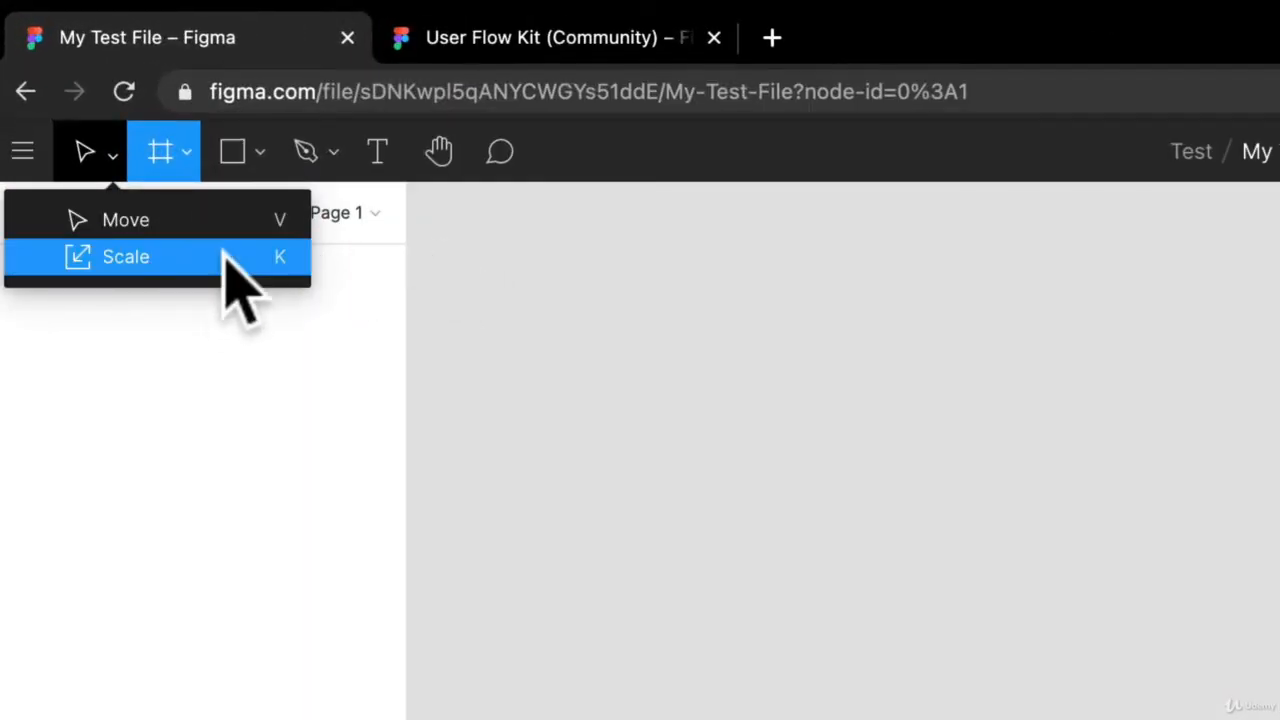
left_click(180, 157)
left_click(180, 157)
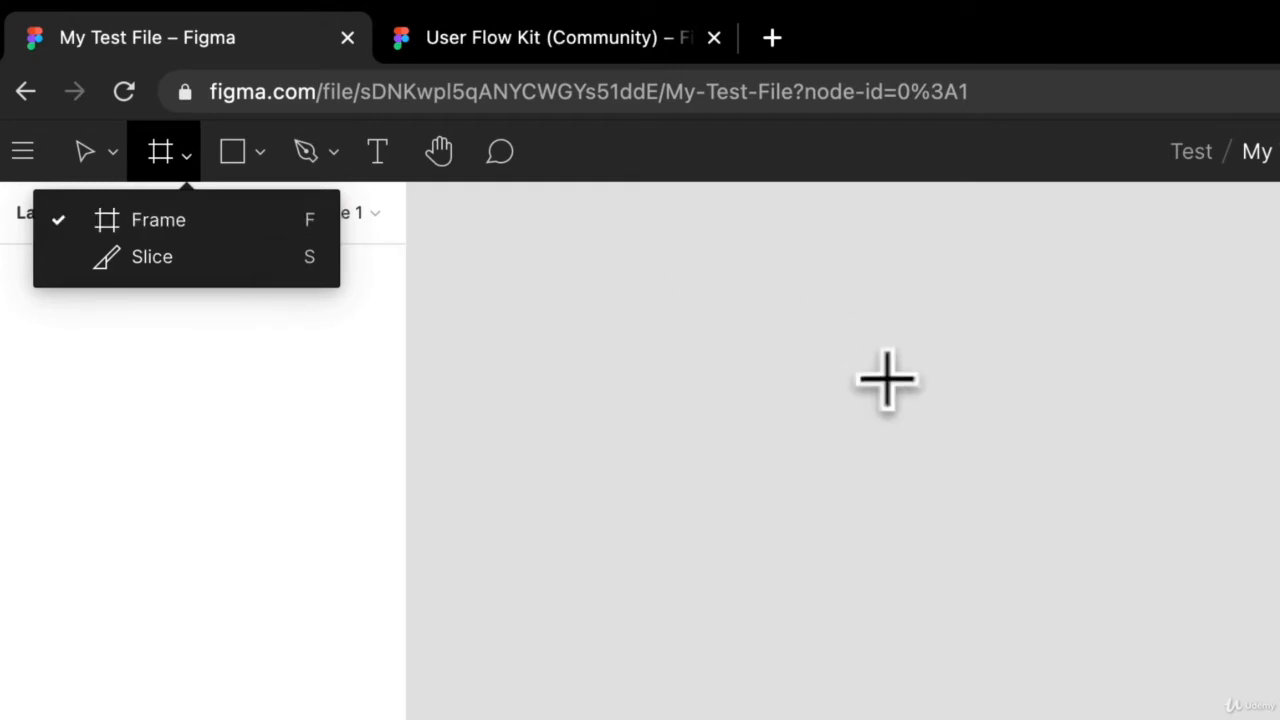
mouse_move(662, 287)
left_mouse_down()
mouse_move(1017, 719)
mouse_move(1279, 719)
mouse_move(908, 703)
mouse_move(883, 683)
left_mouse_up()
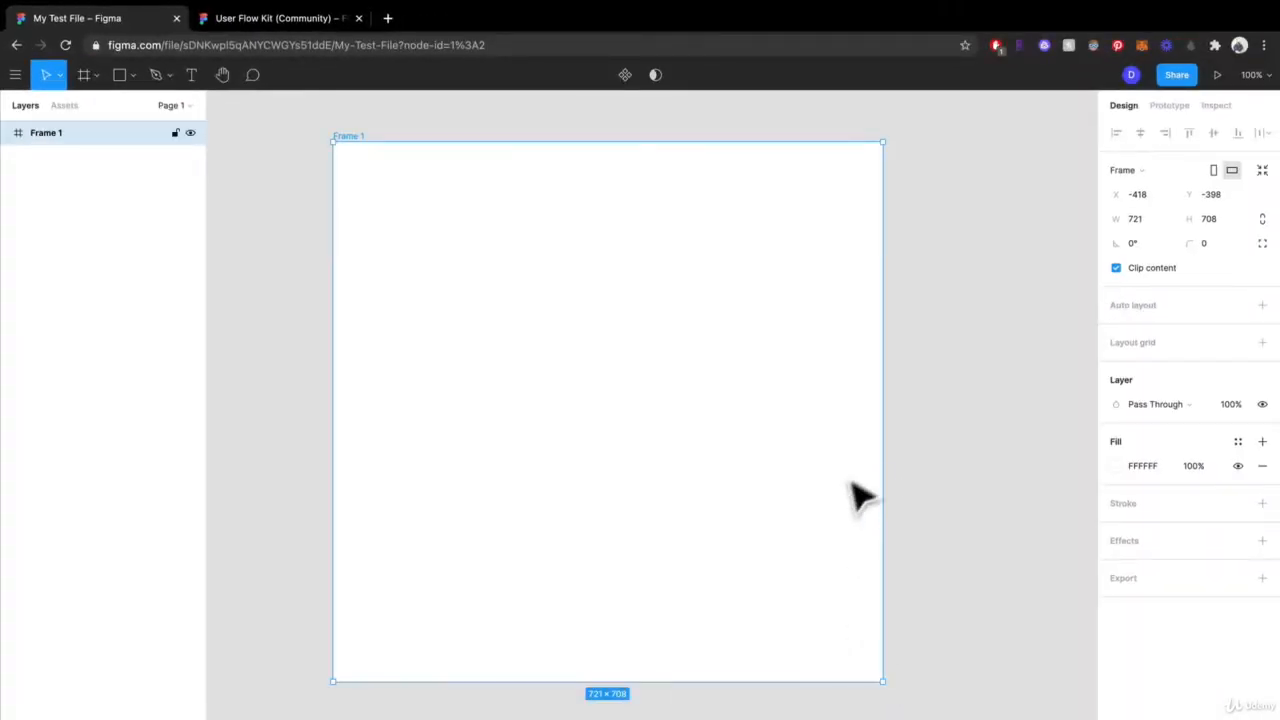
key("Delete")
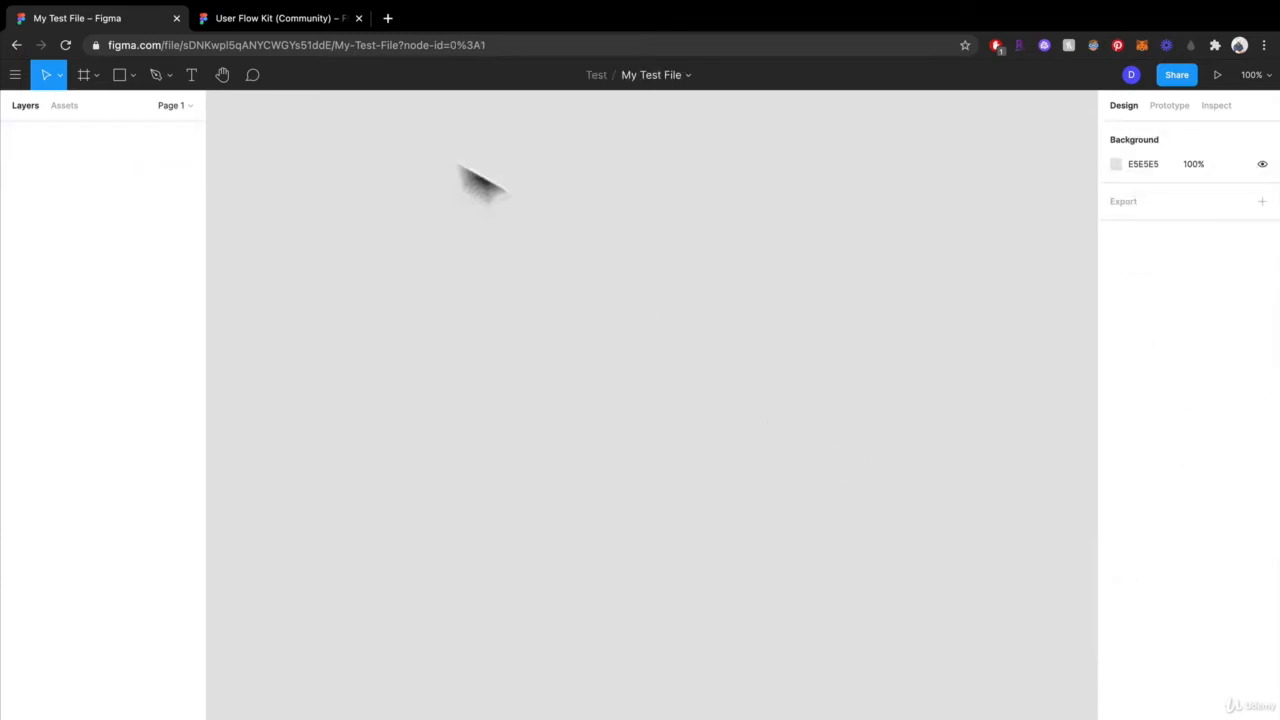
Add a frame using the MacBook Pro desktop preset, 1440 × 900
left_click(91, 74)
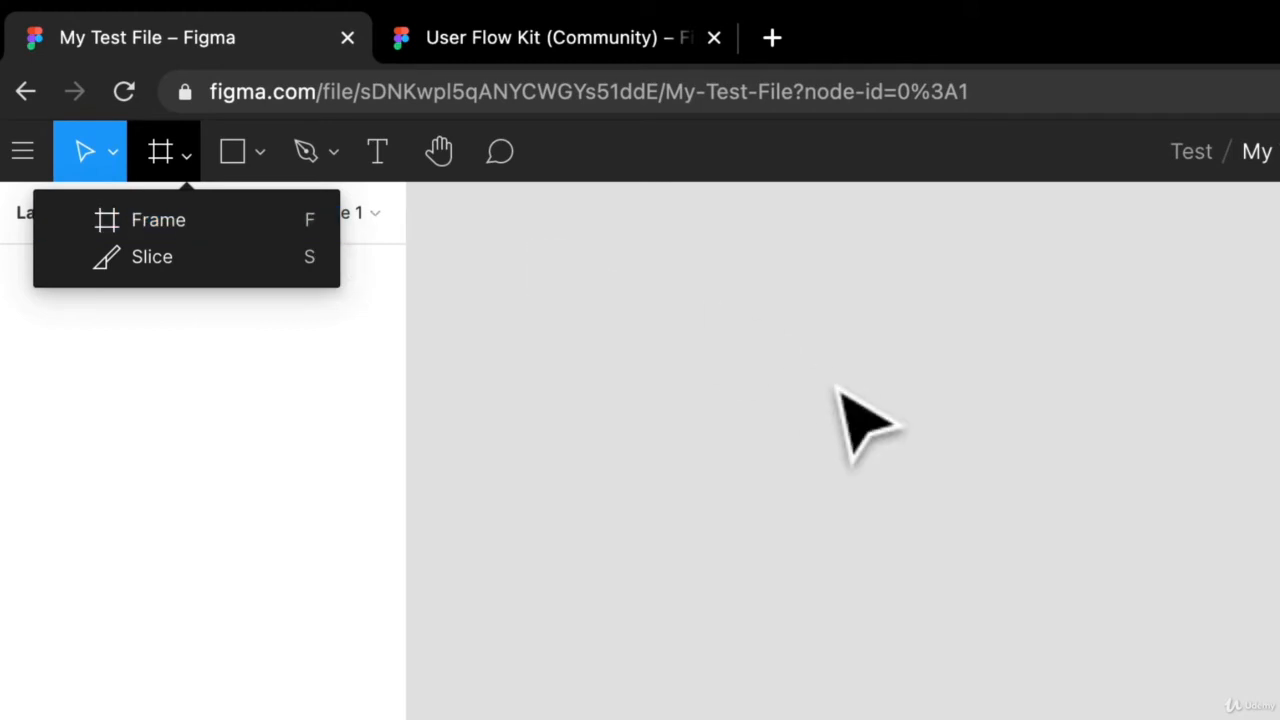
key("f")
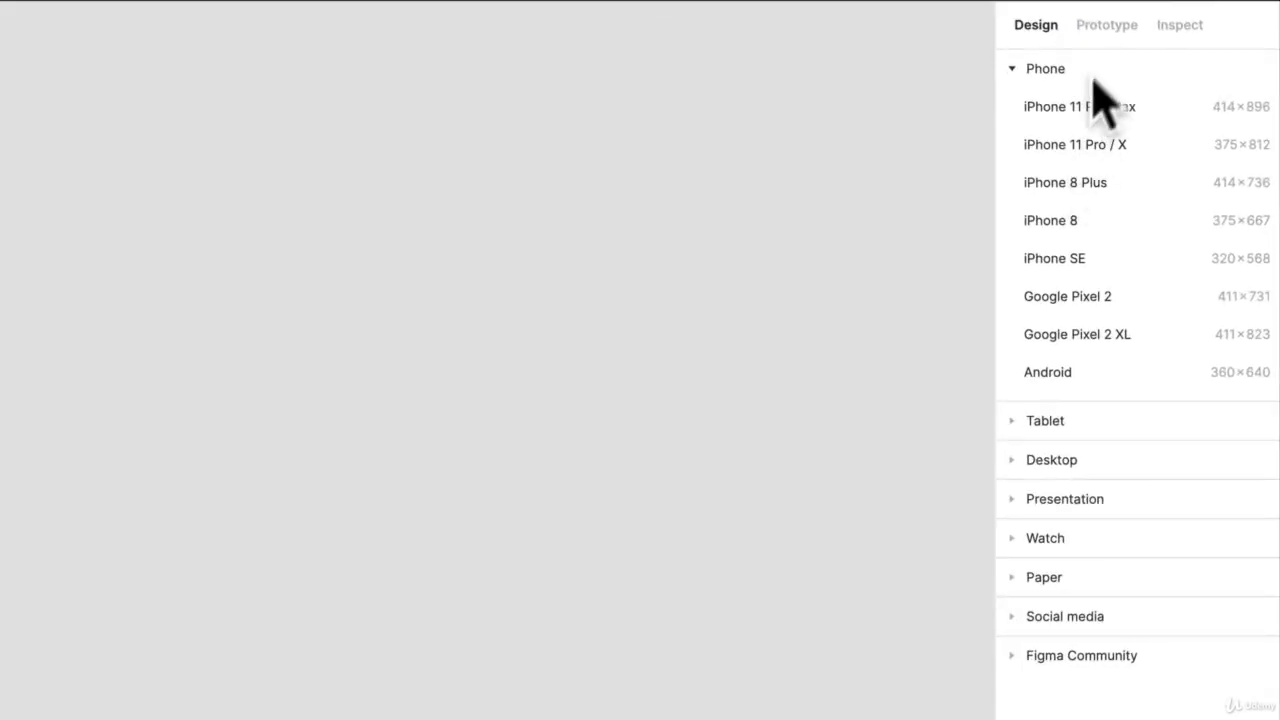
left_click(1015, 72)
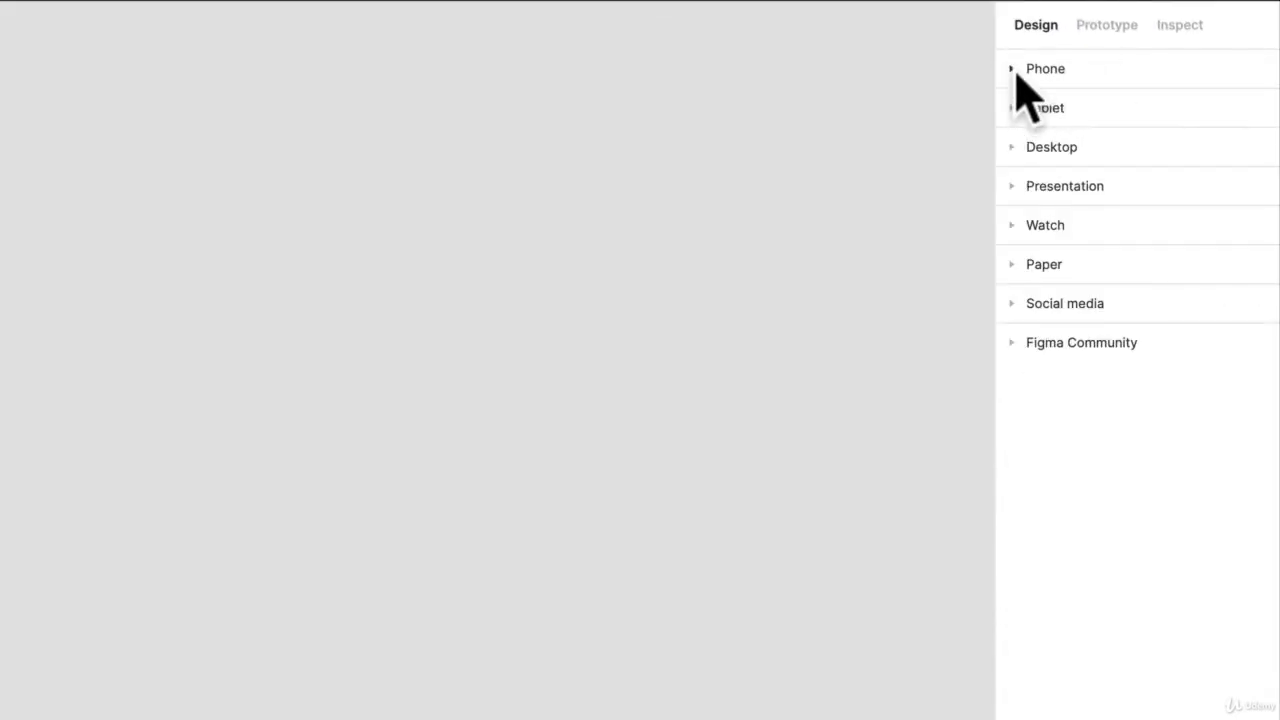
left_click(1012, 147)
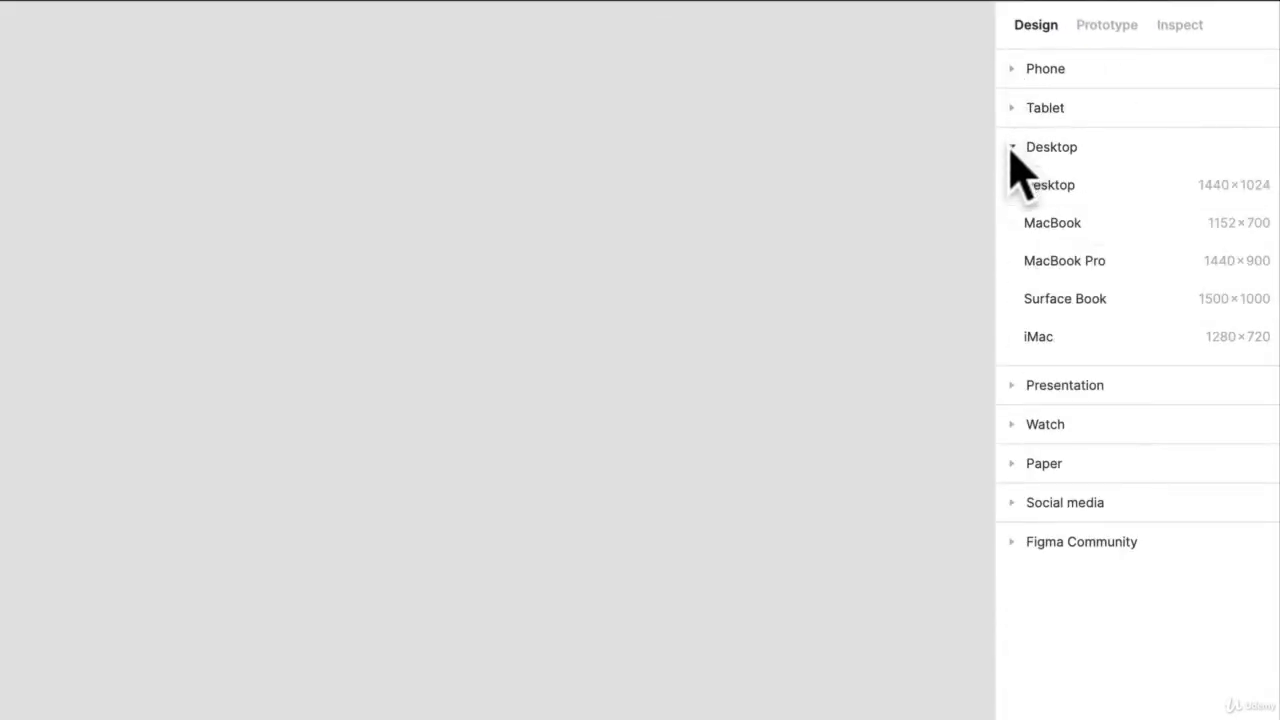
left_click(1058, 265)
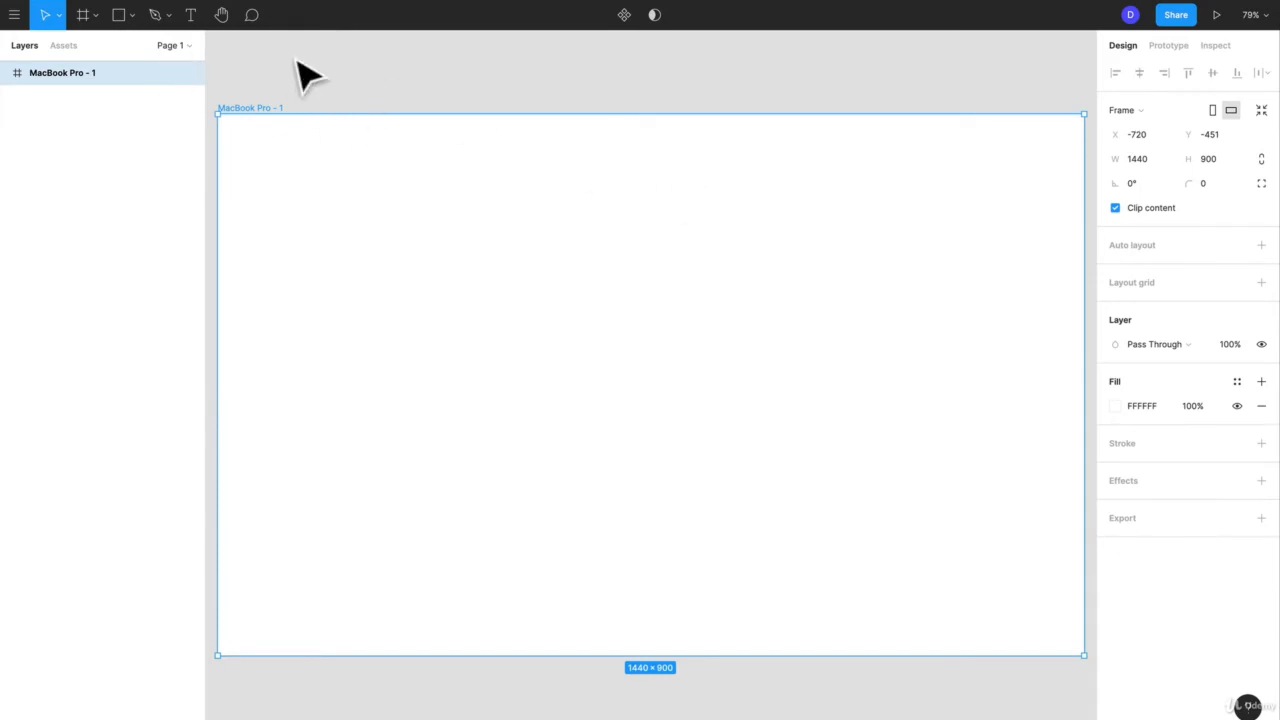
Draw a rectangle about 225 × 263 near the upper-left corner of the MacBook Pro frame
left_click(95, 15)
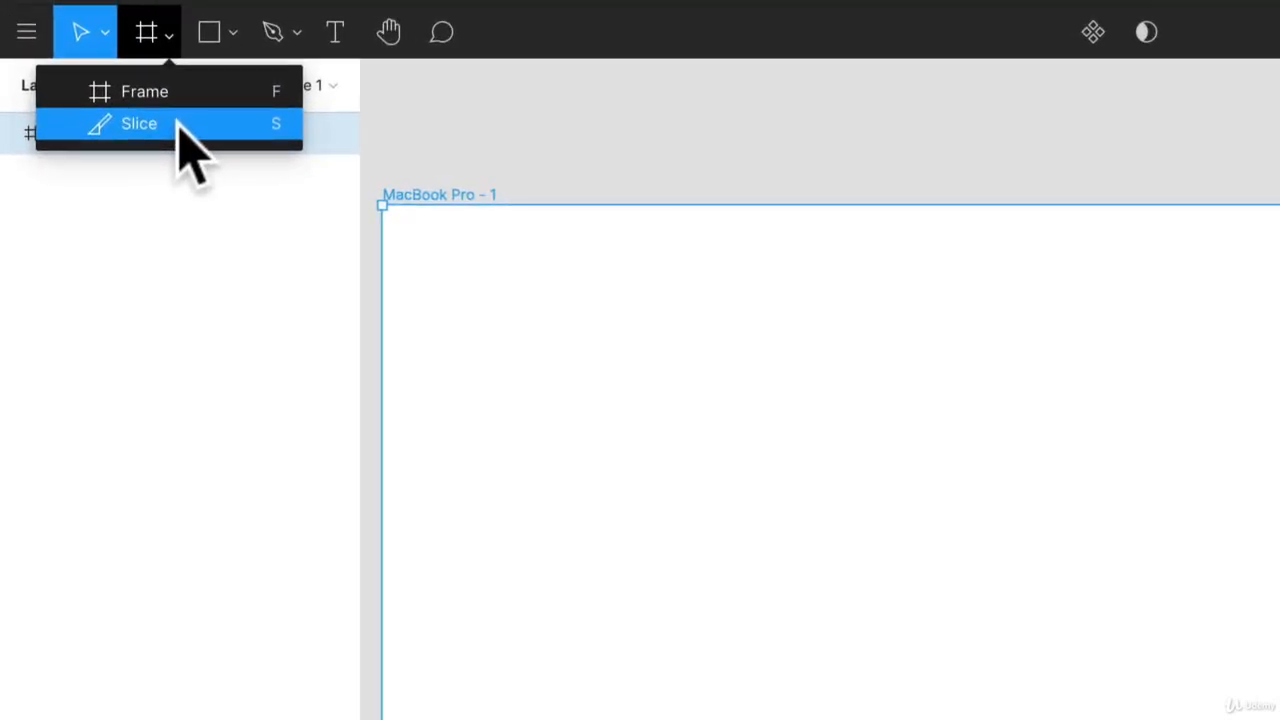
left_click(210, 40)
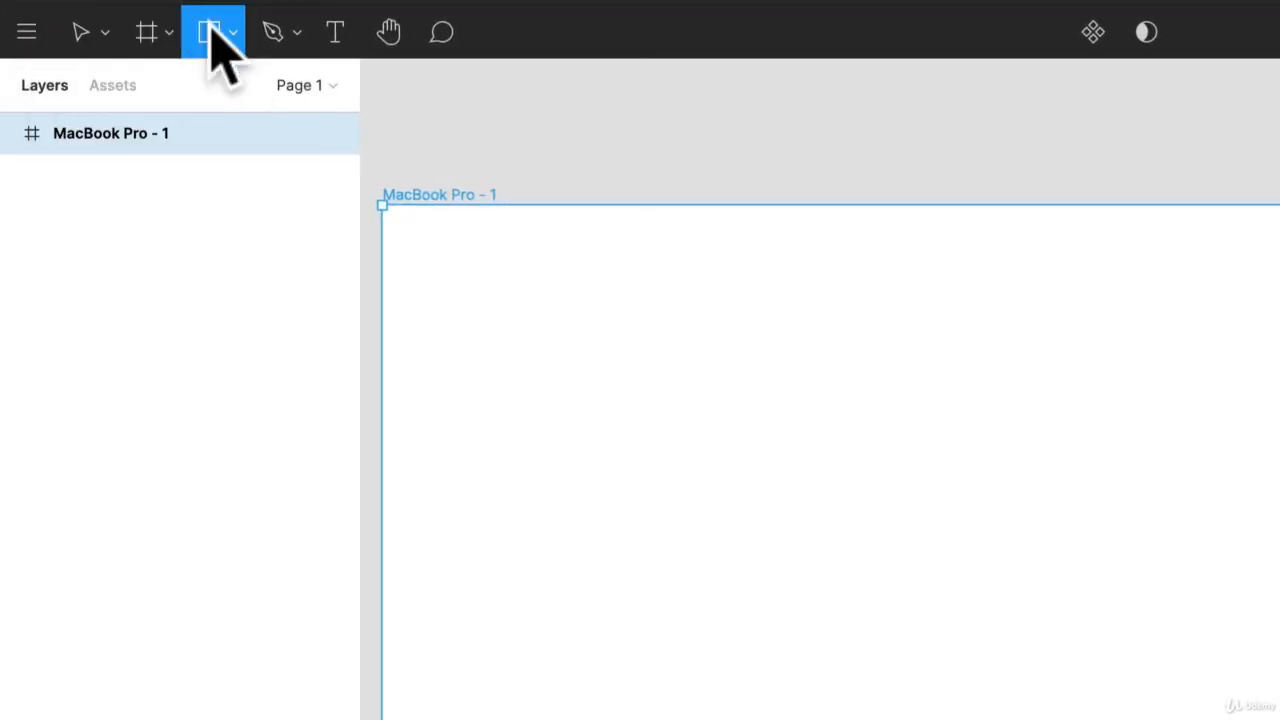
left_click(231, 36)
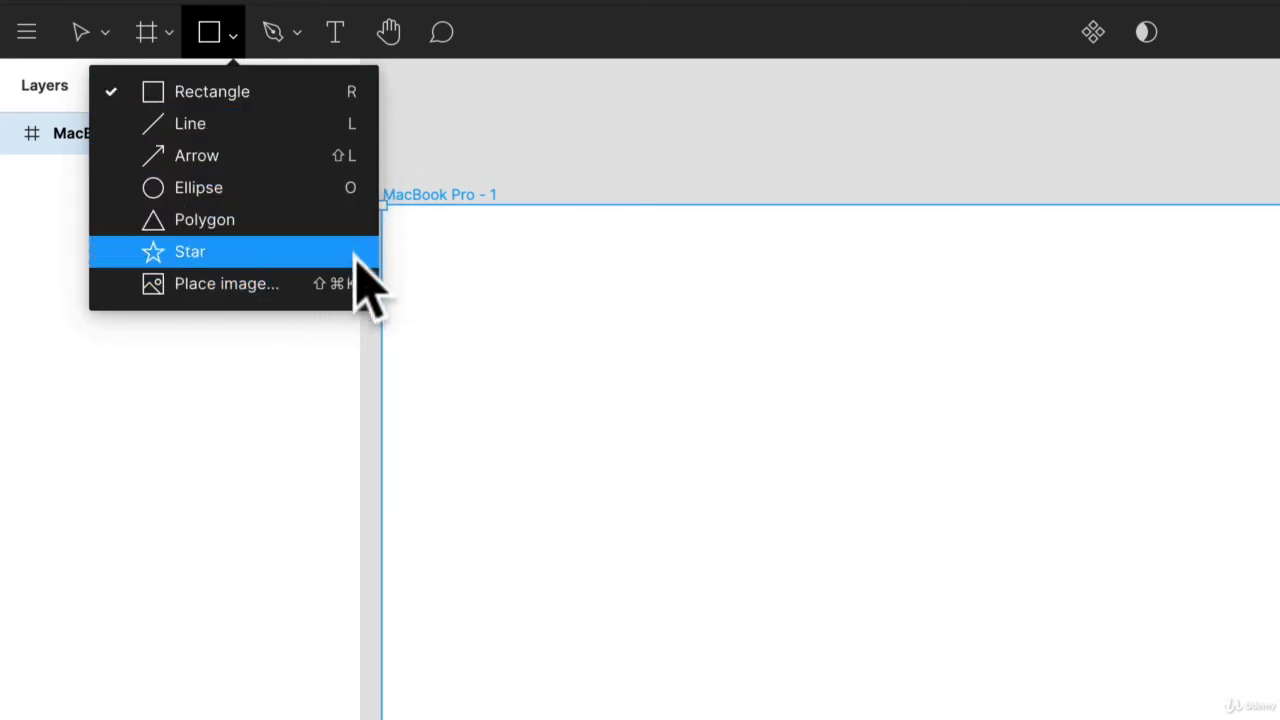
left_click(583, 241)
left_click_drag(486, 256, 723, 532)
Draw a large perfect circle with the Ellipse tool beside the rectangle, its top level with the rectangle's top edge
left_click(208, 32)
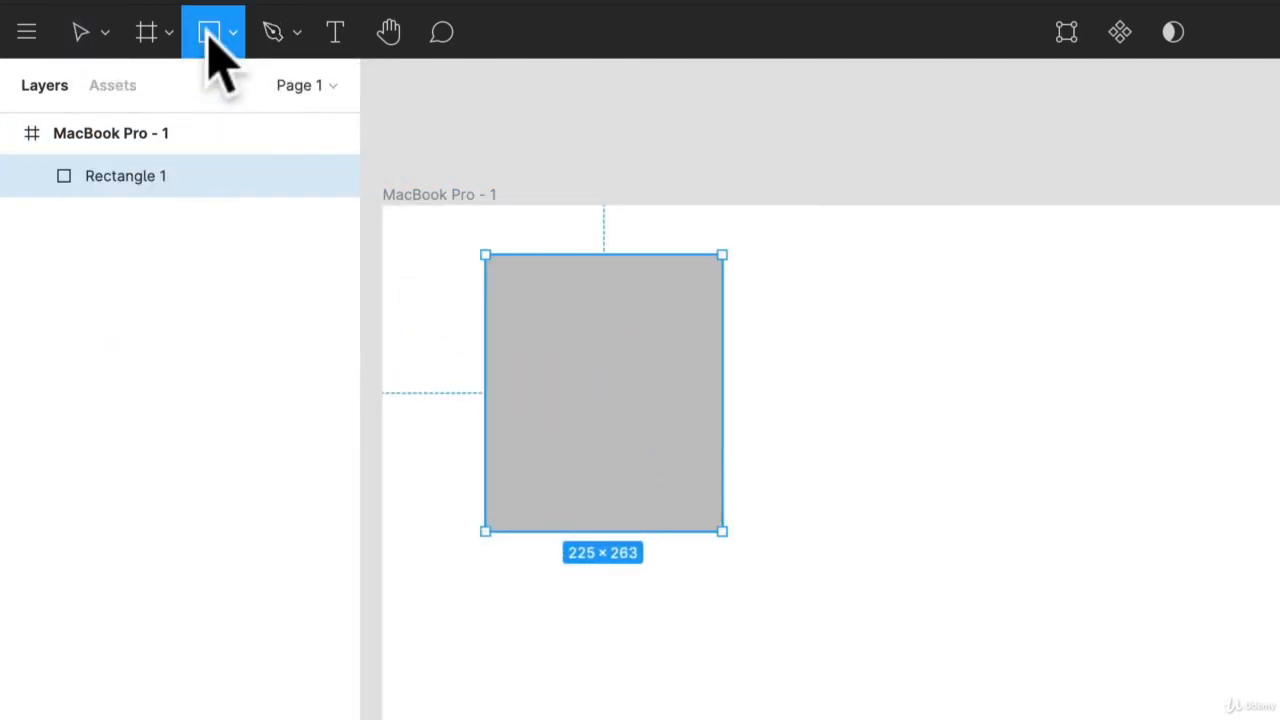
left_click(230, 35)
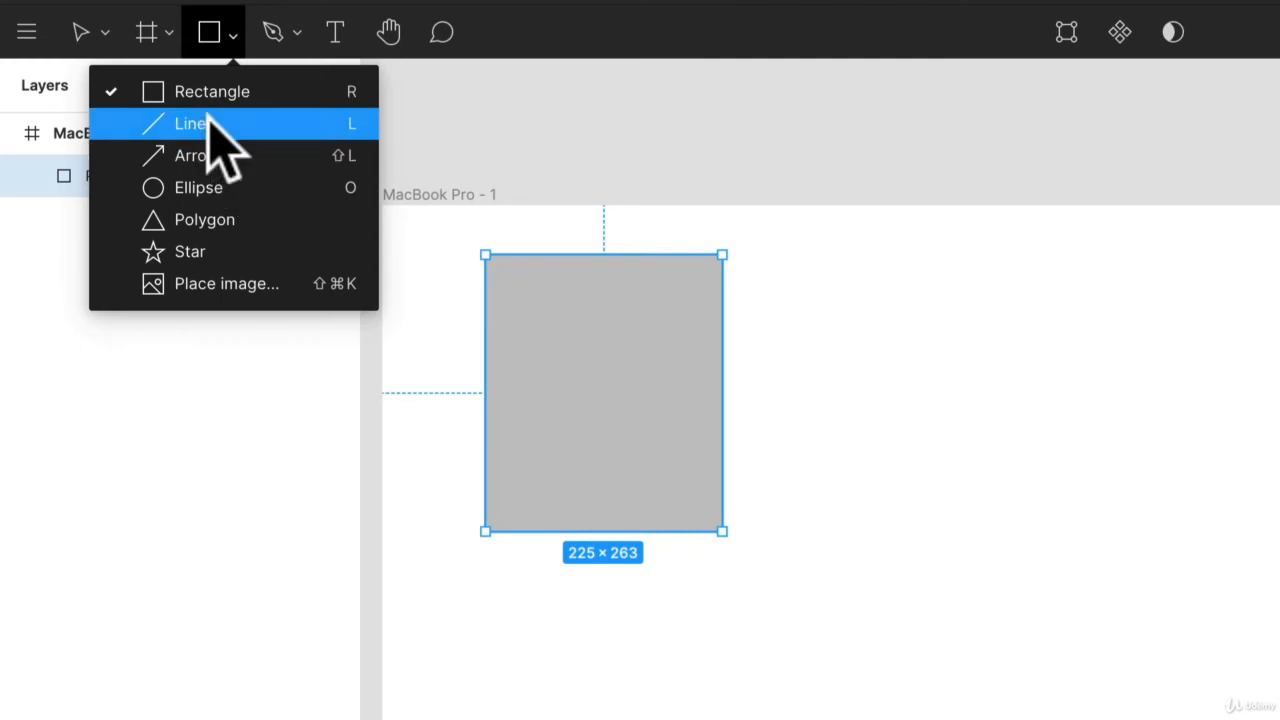
left_click(232, 190)
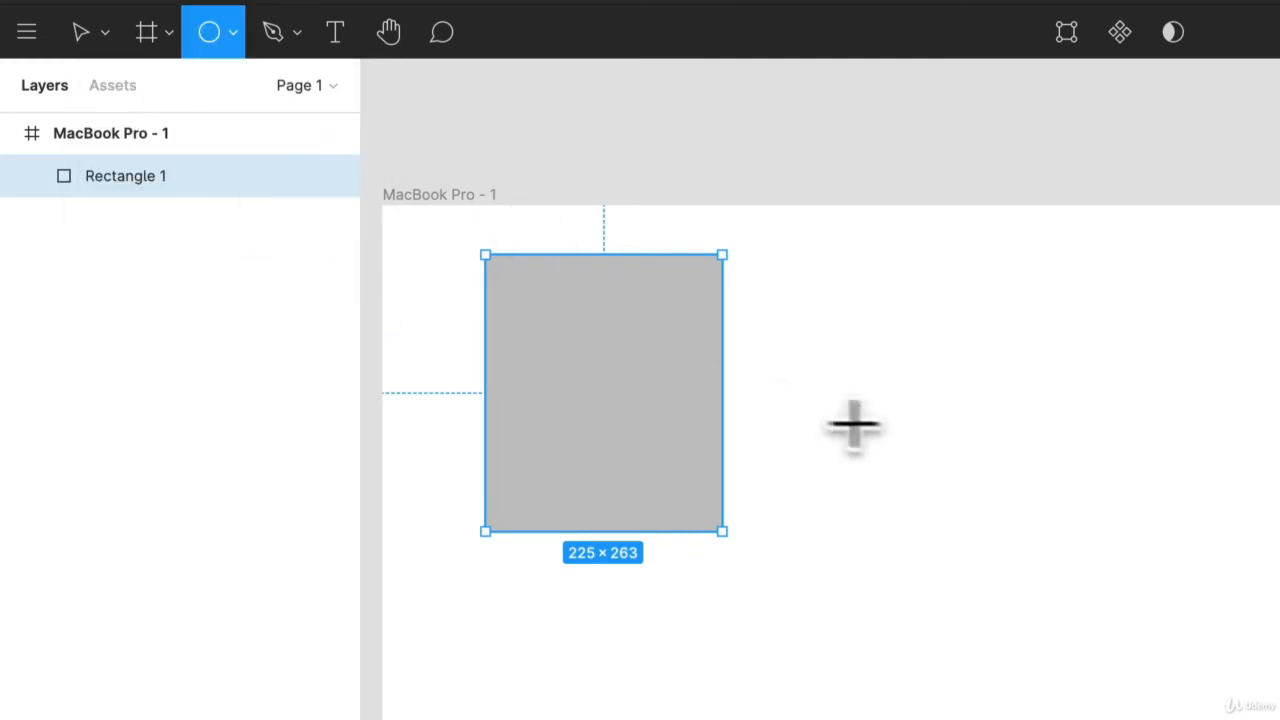
mouse_move(880, 416)
left_mouse_down()
mouse_move(1068, 613)
mouse_move(1212, 719)
left_mouse_up()
mouse_move(772, 547)
left_mouse_down()
mouse_move(571, 327)
mouse_move(903, 488)
mouse_move(508, 412)
mouse_move(646, 268)
mouse_move(791, 491)
mouse_move(557, 429)
mouse_move(586, 257)
mouse_move(612, 384)
mouse_move(629, 340)
mouse_move(589, 286)
mouse_move(577, 394)
mouse_move(600, 480)
mouse_move(571, 329)
mouse_move(720, 517)
mouse_move(603, 386)
mouse_move(534, 277)
mouse_move(747, 475)
mouse_move(986, 657)
left_mouse_up()
key("shift")
left_click_drag(745, 368, 712, 304)
Draw a square with the Rectangle tool below the first rectangle, aligned with its left edge
left_click(400, 237)
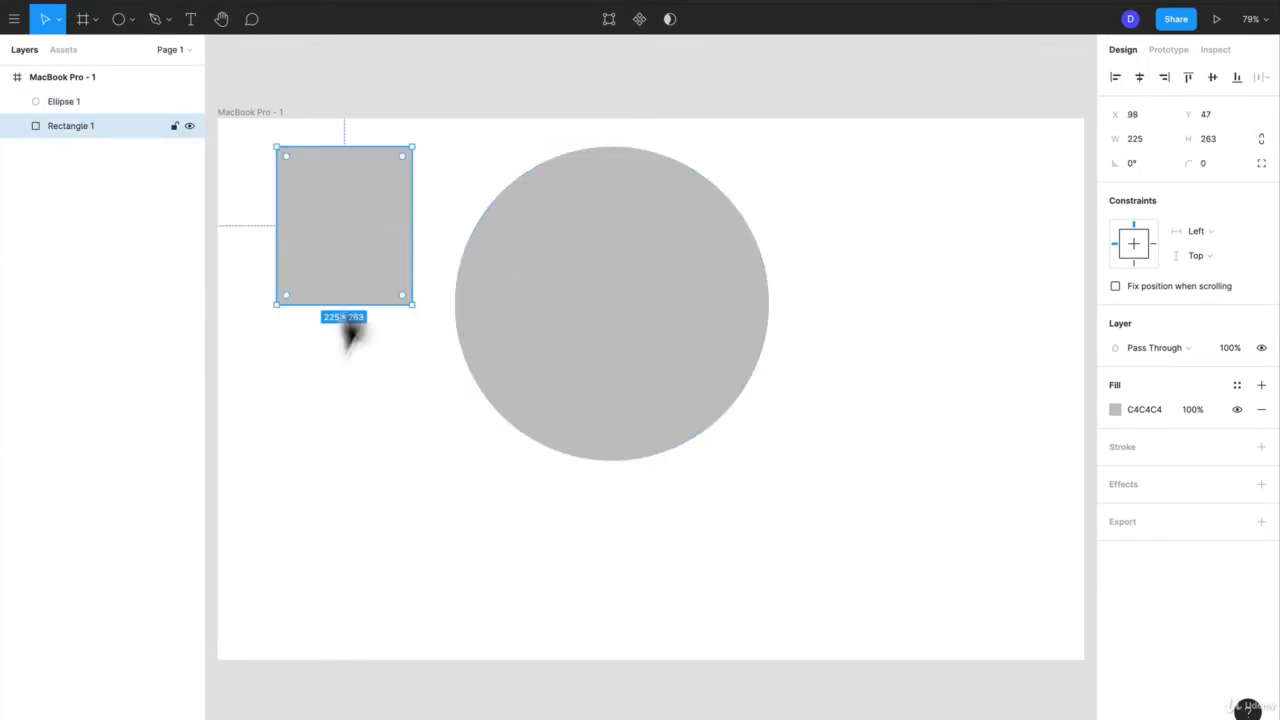
left_click(405, 428)
key("r")
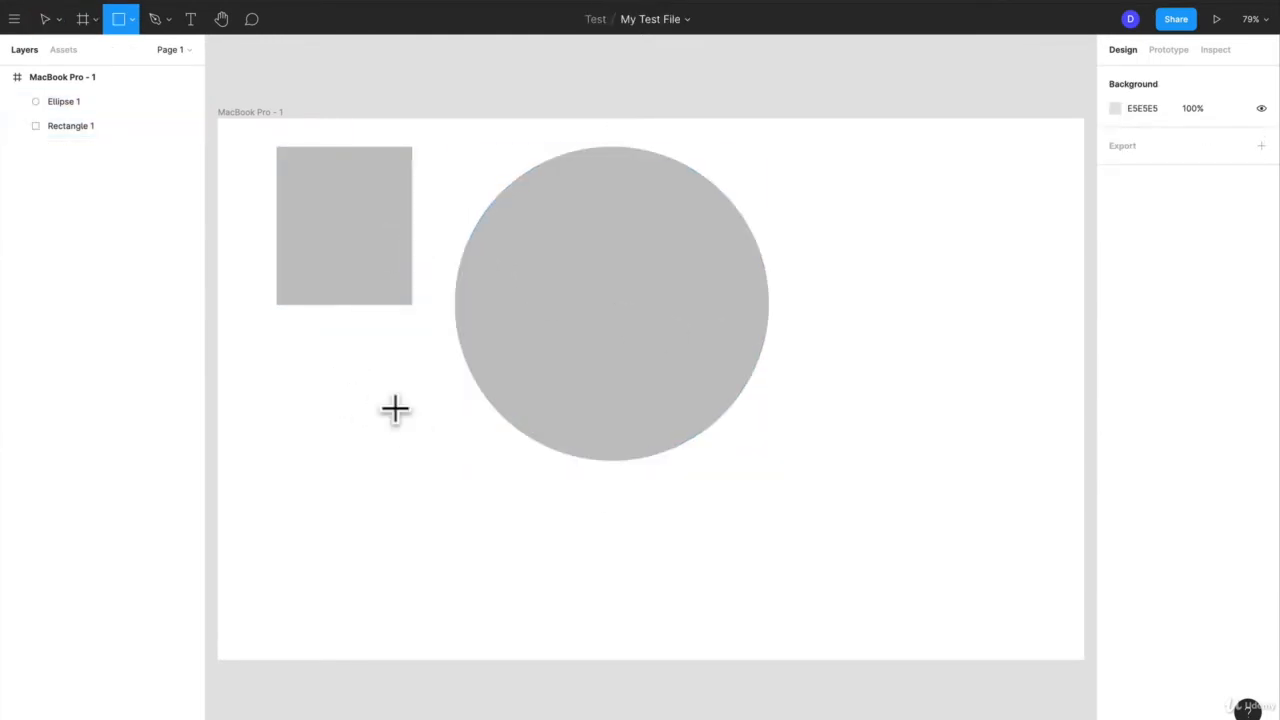
mouse_move(277, 399)
left_mouse_down()
mouse_move(409, 560)
mouse_move(412, 531)
left_mouse_up()
left_click_drag(337, 487, 424, 572)
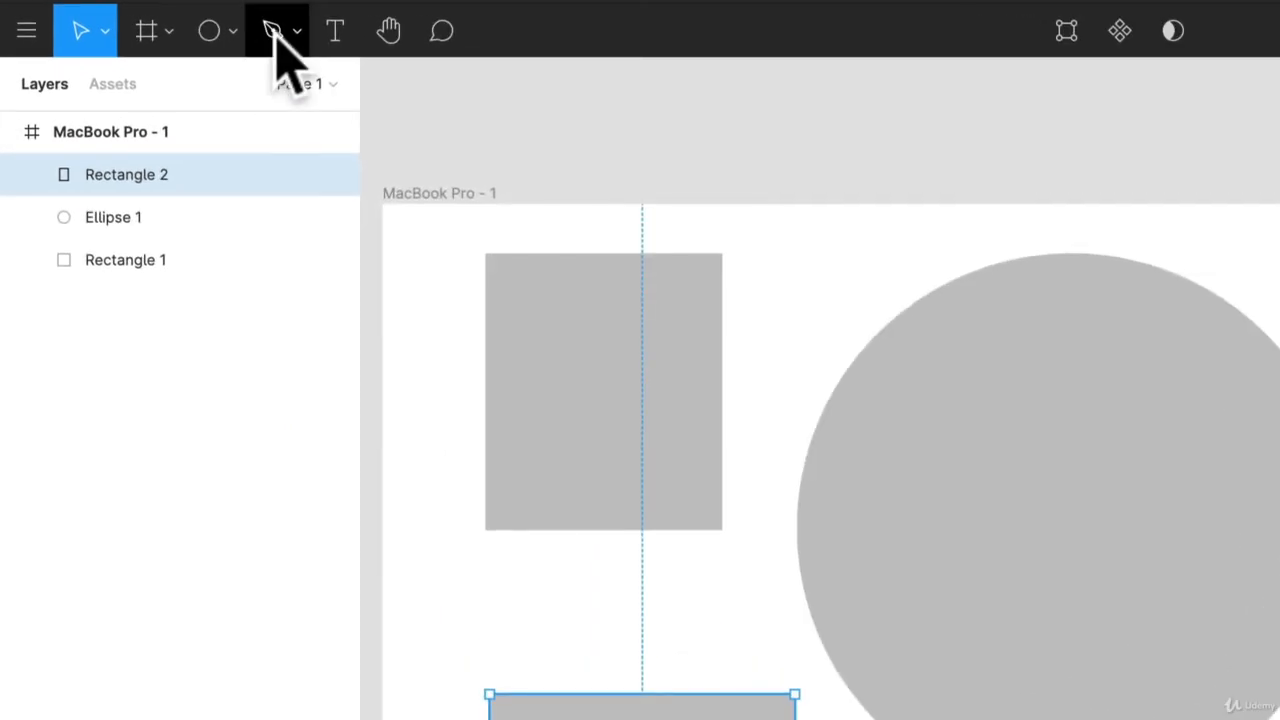
Draw a closed six-point hourglass-like outline with the Pen tool in the empty area beside the circle
left_click(164, 21)
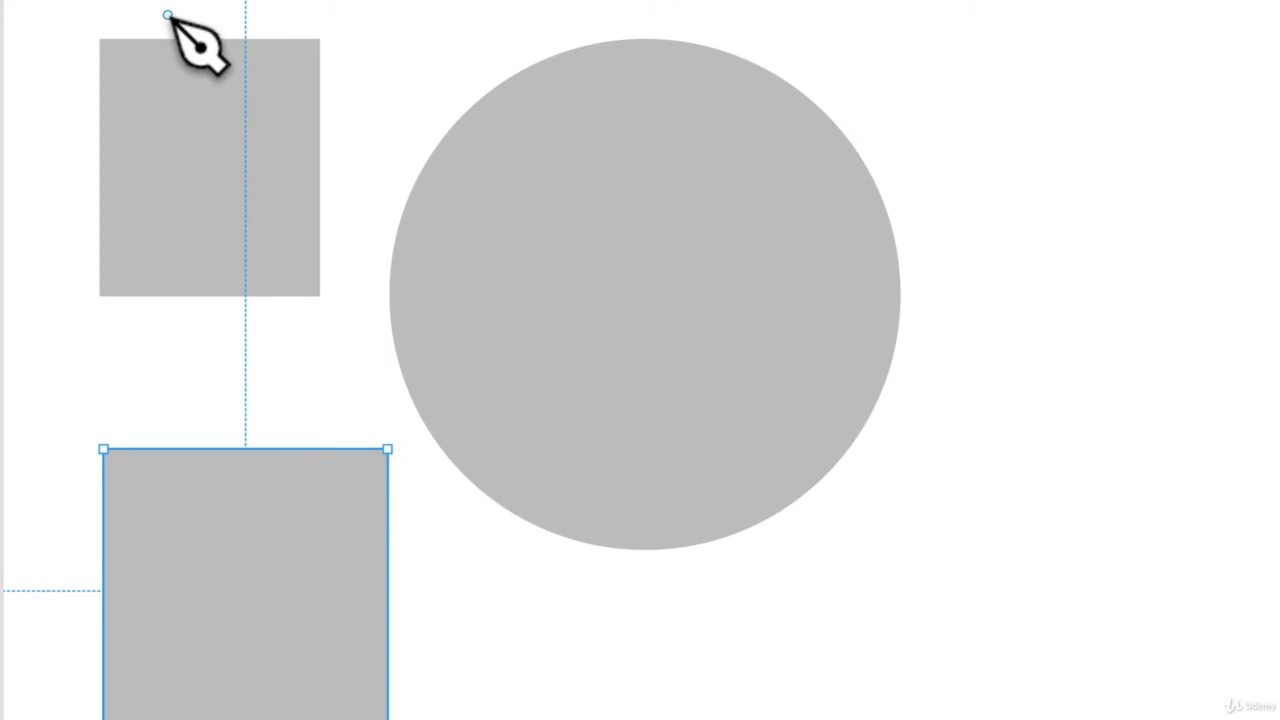
left_click(1004, 205)
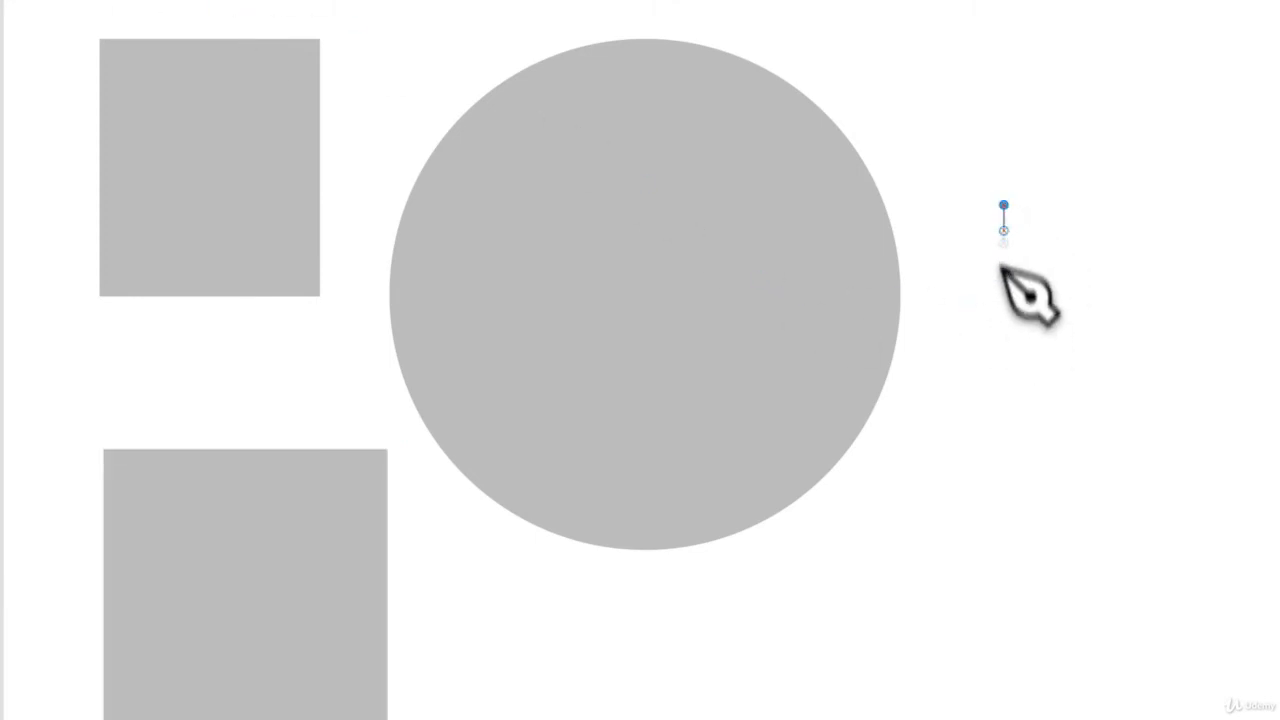
left_click(1018, 373)
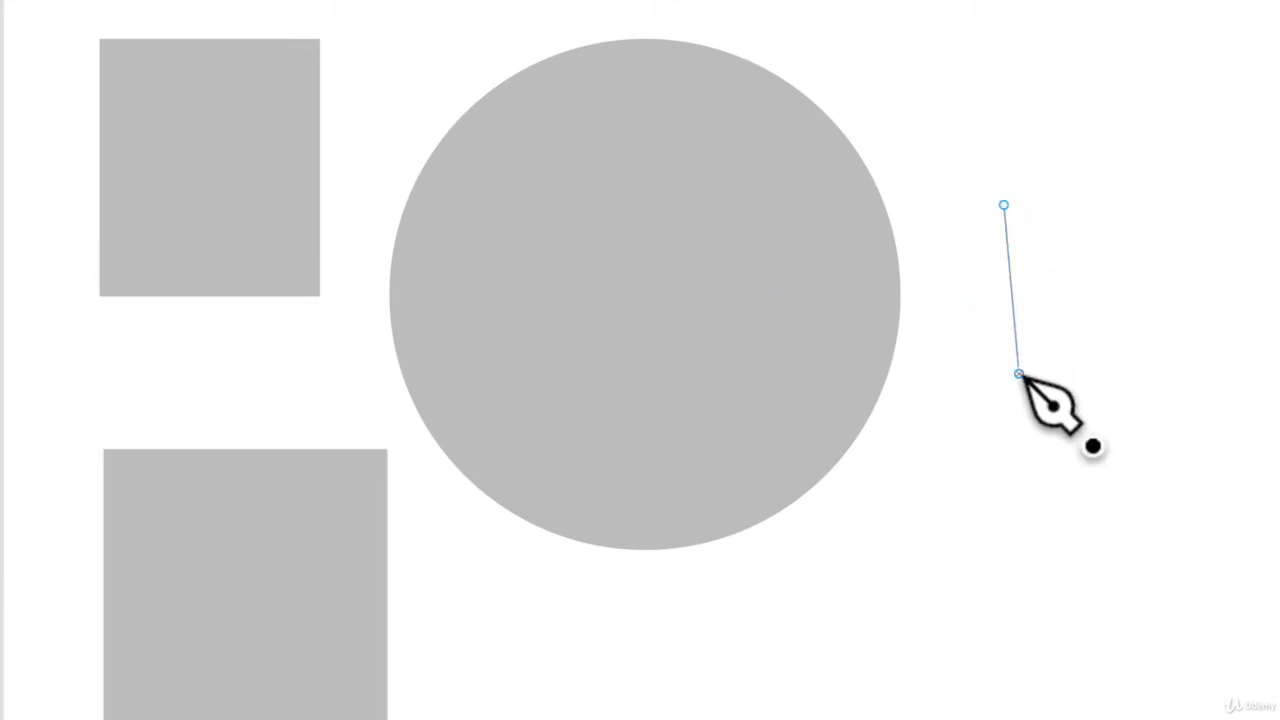
left_click(1004, 499)
left_click(1165, 499)
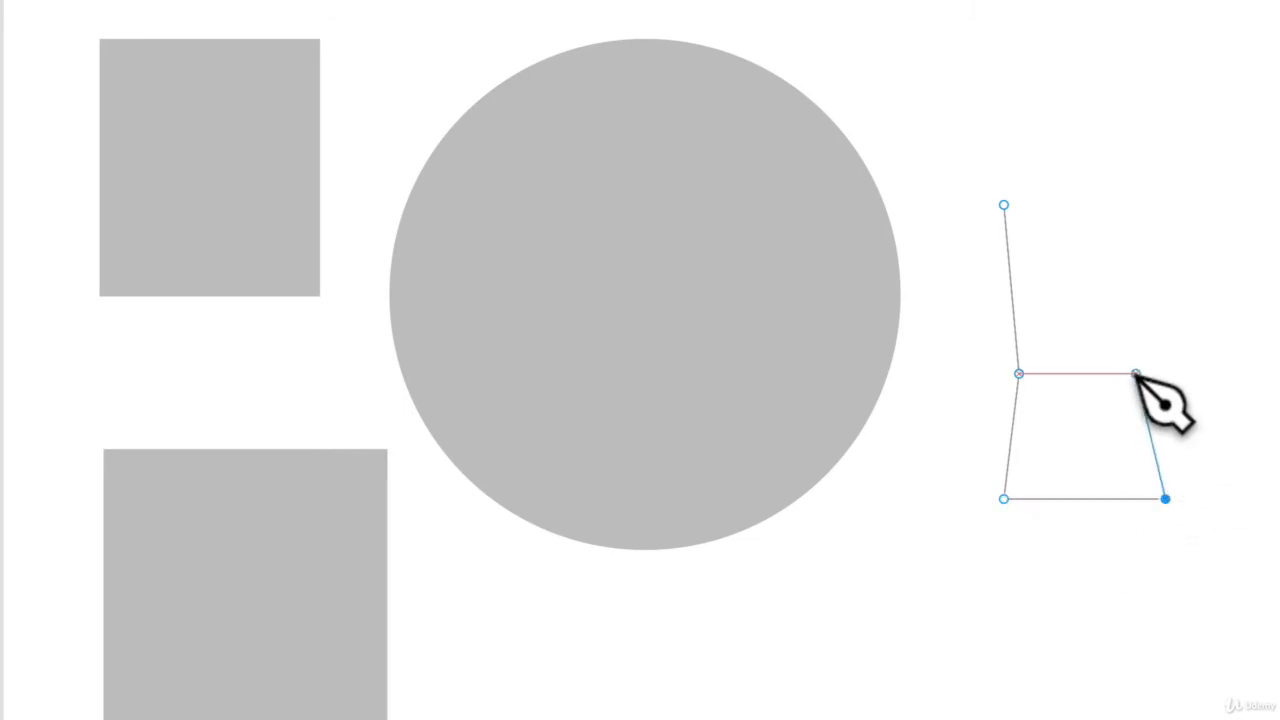
left_click(1131, 373)
left_click(1165, 195)
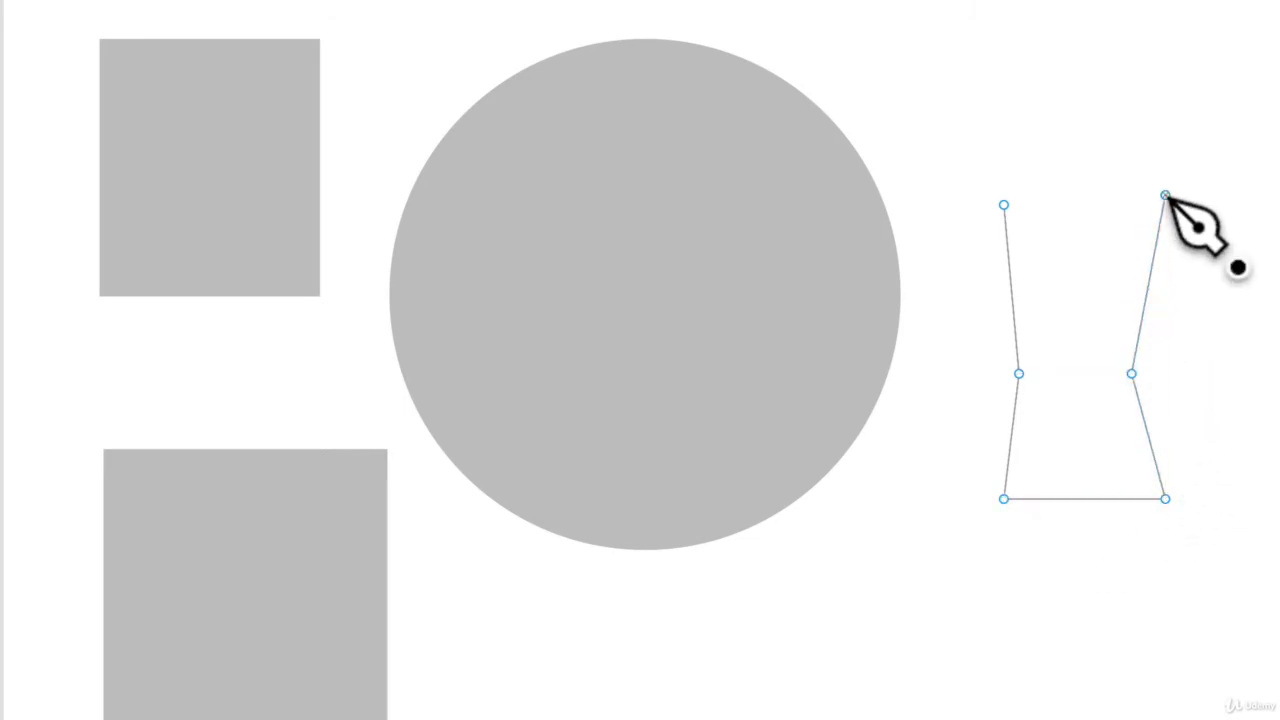
left_click(1004, 205)
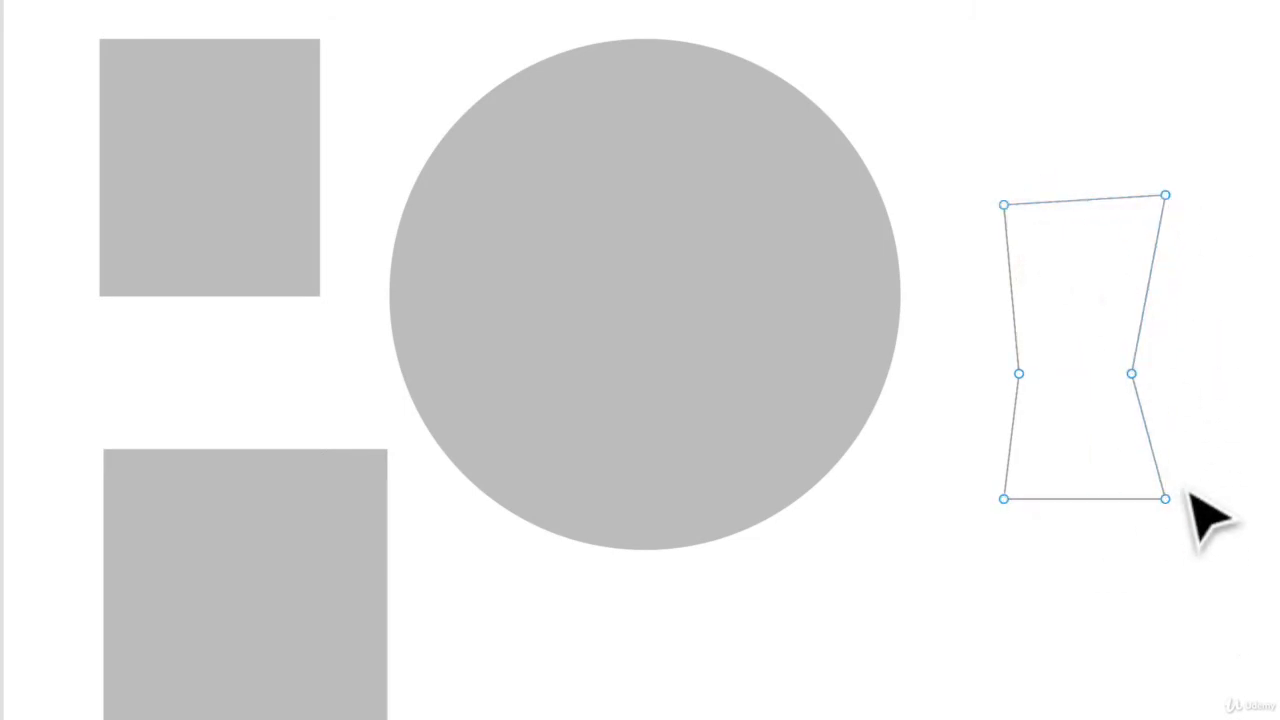
Reshape the pen outline by pulling its lower-right anchor point outward and slightly up
left_click_drag(1165, 499, 1278, 410)
left_click_drag(1143, 328, 1084, 493)
left_click_drag(986, 452, 1000, 405)
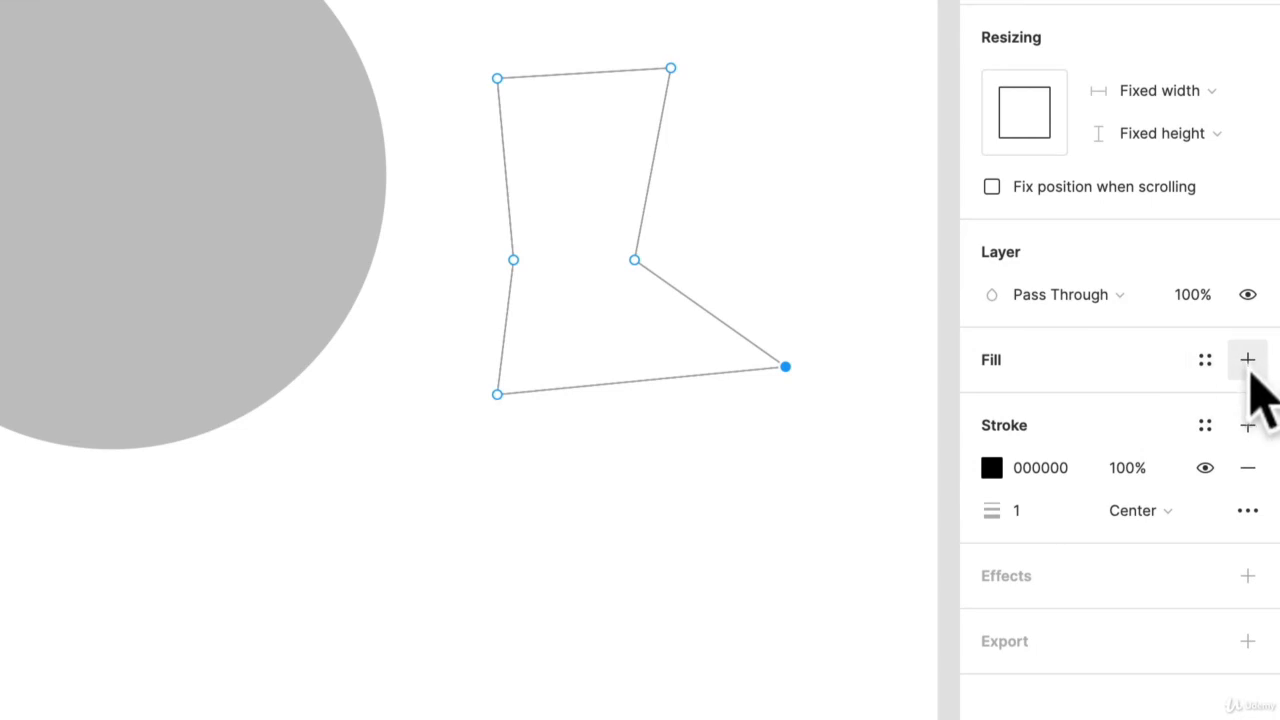
Add a C4C4C4 fill to the vector shape and finish editing it
left_click(1247, 359)
left_click(638, 482)
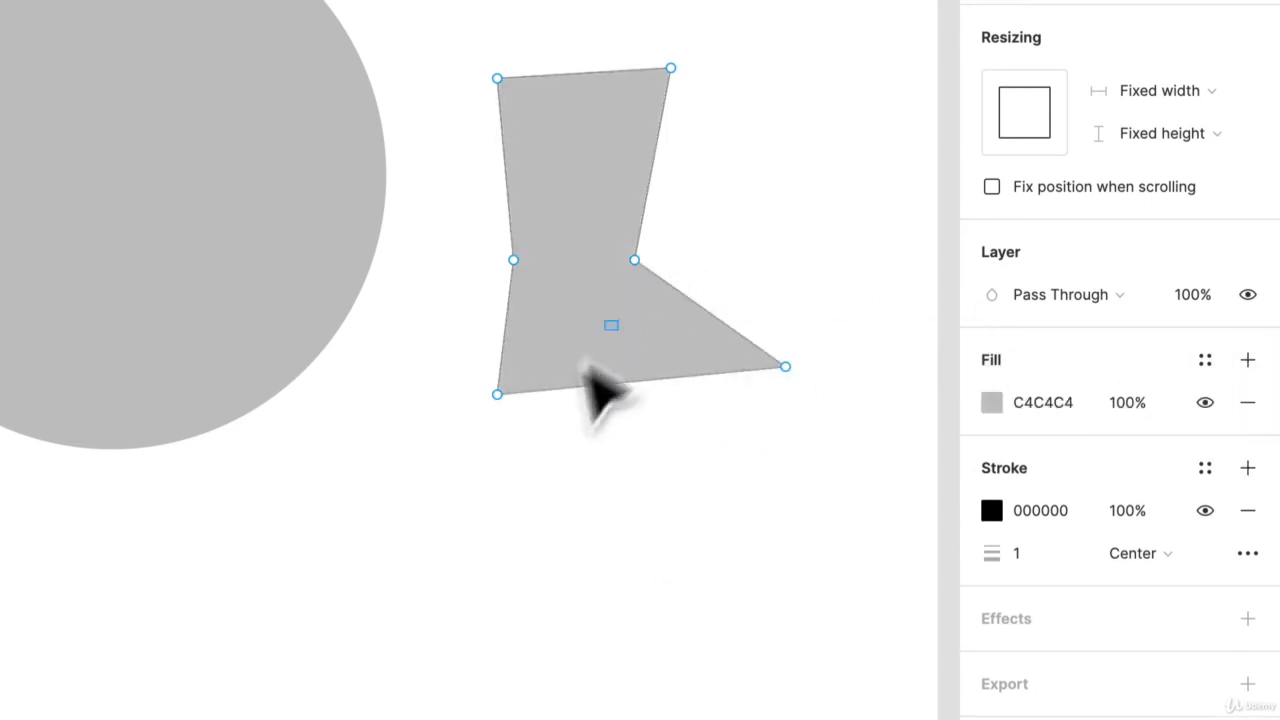
left_click(601, 385)
left_click(649, 553)
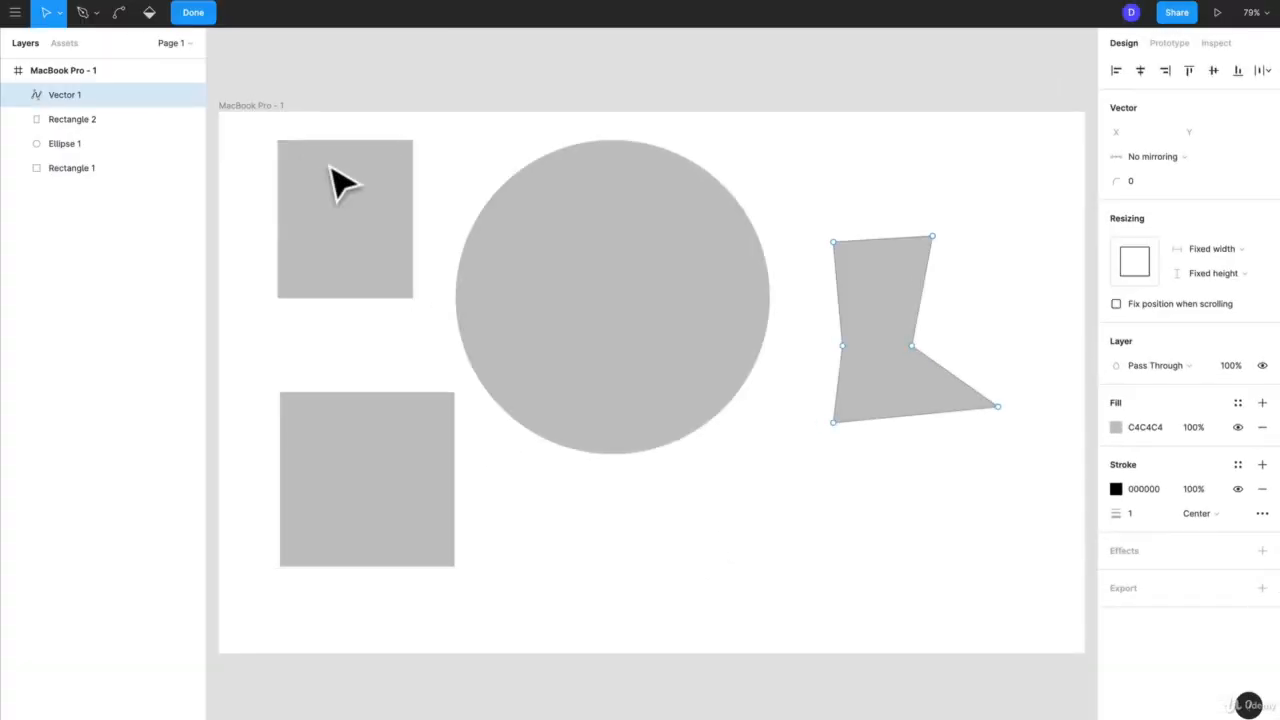
left_click(193, 12)
left_click(192, 12)
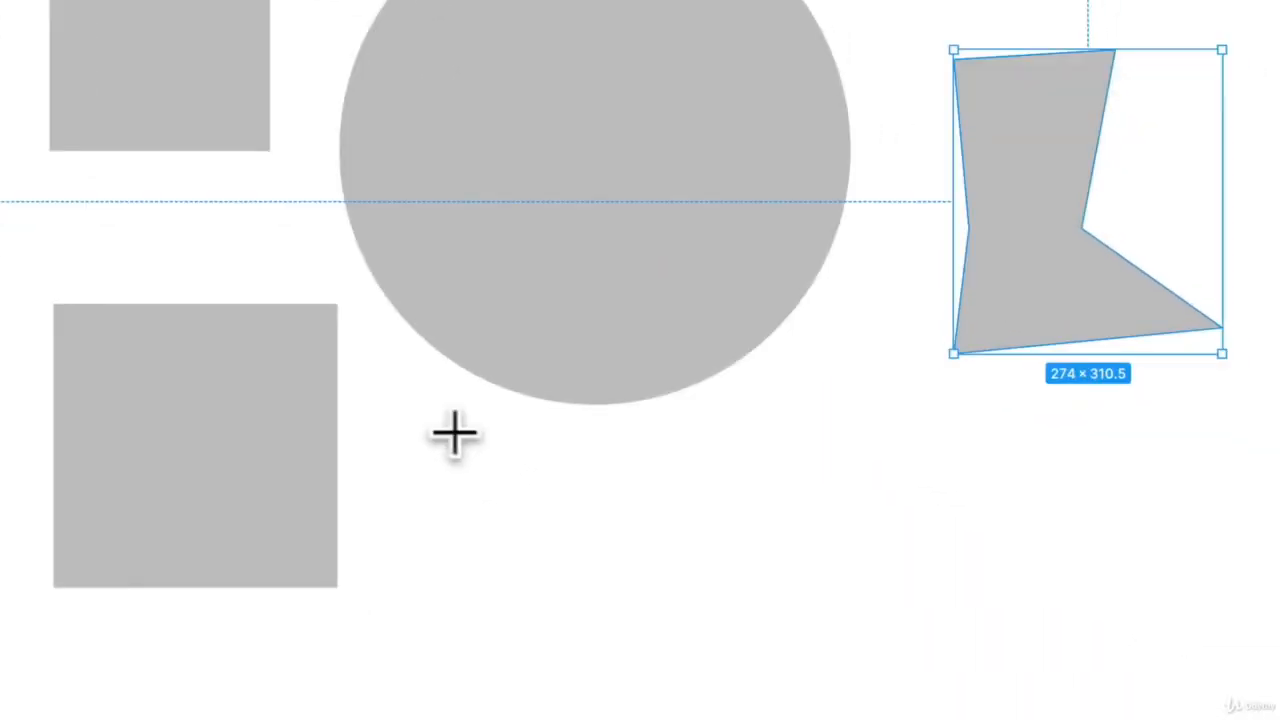
left_click_drag(454, 431, 966, 600)
key("super+z")
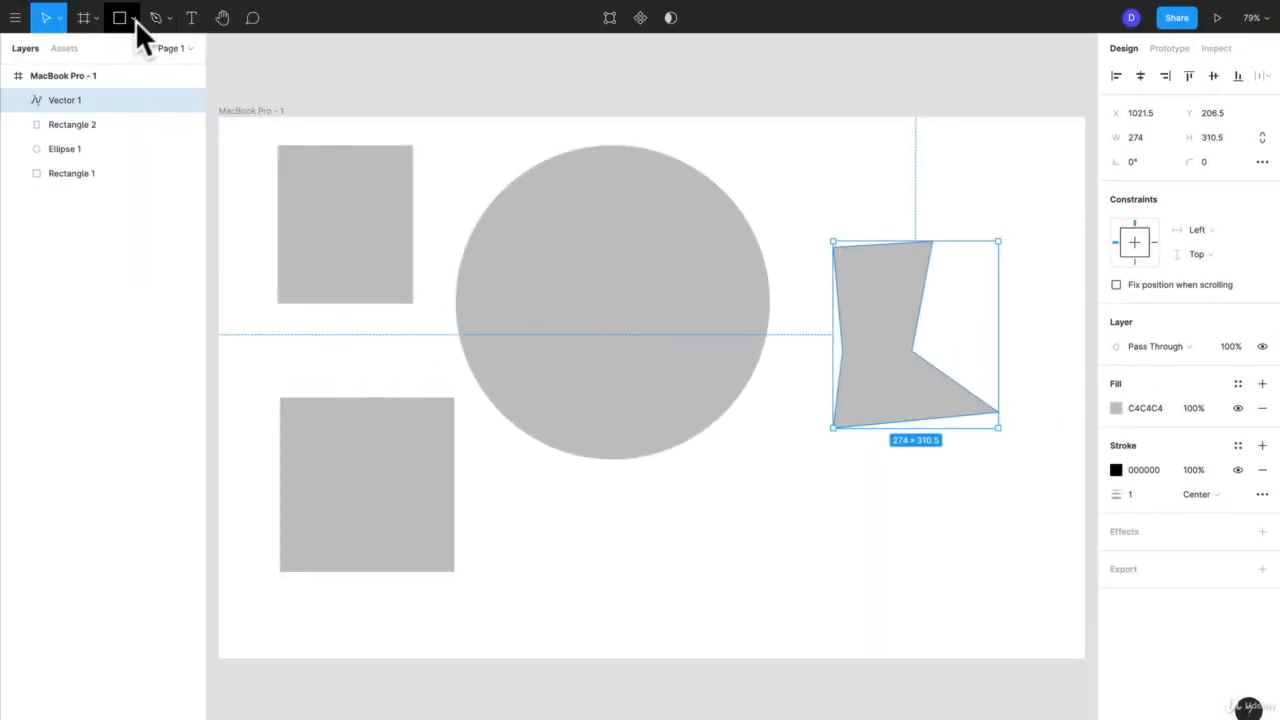
left_click(137, 20)
Place a text below the circle reading "dsdjshdjshdjshdsjdsdjshdjsd"
left_click(195, 18)
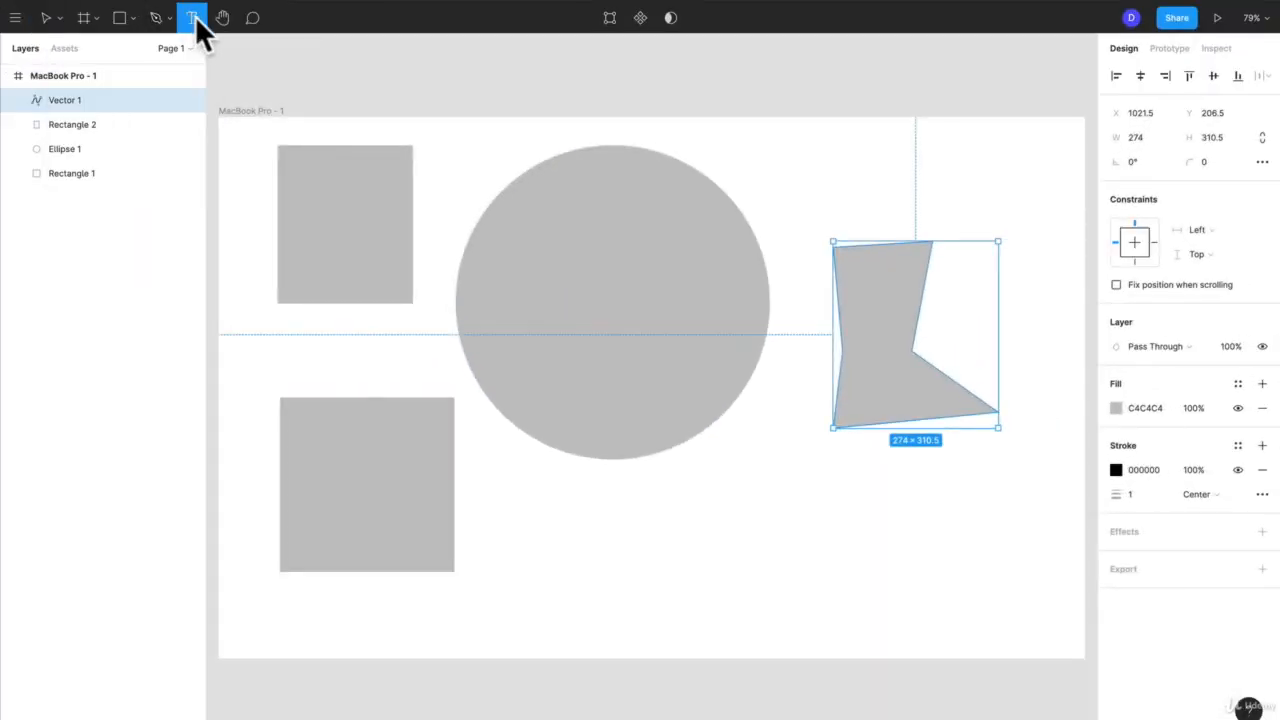
left_click(542, 539)
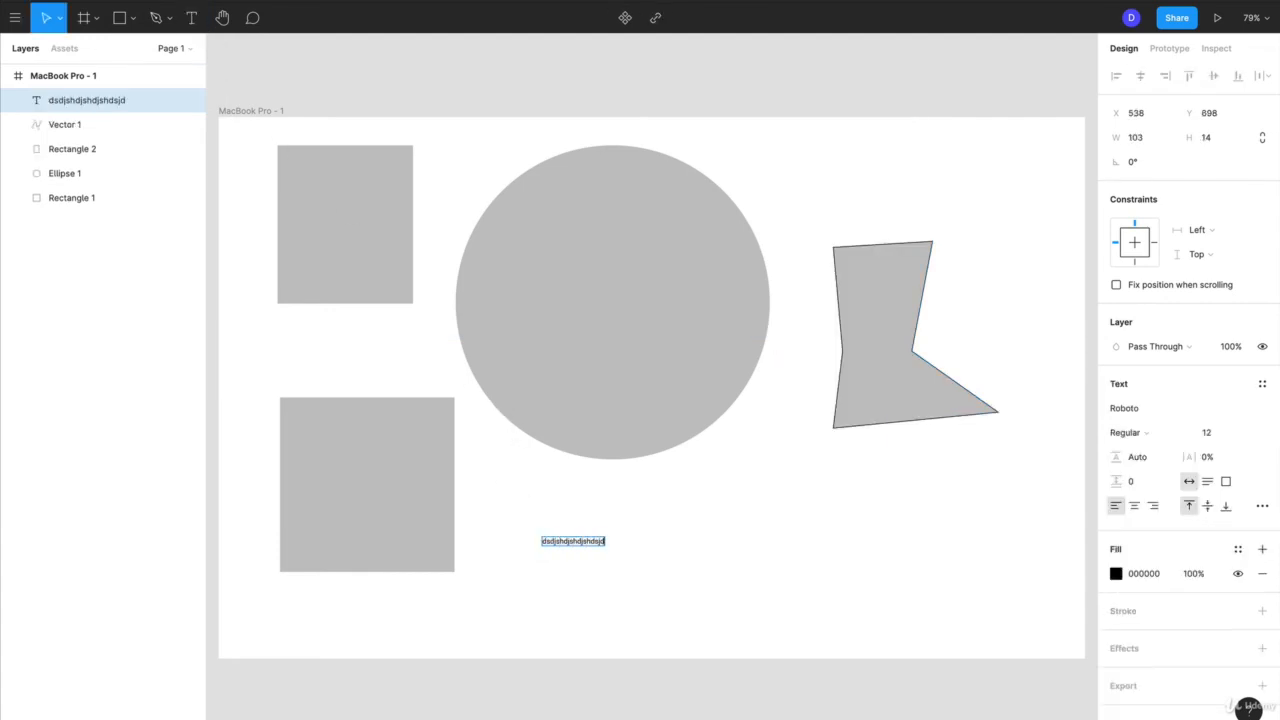
scroll(541, 537, "up", 8)
scroll(540, 536, "down", 1)
scroll(540, 536, "right", 1)
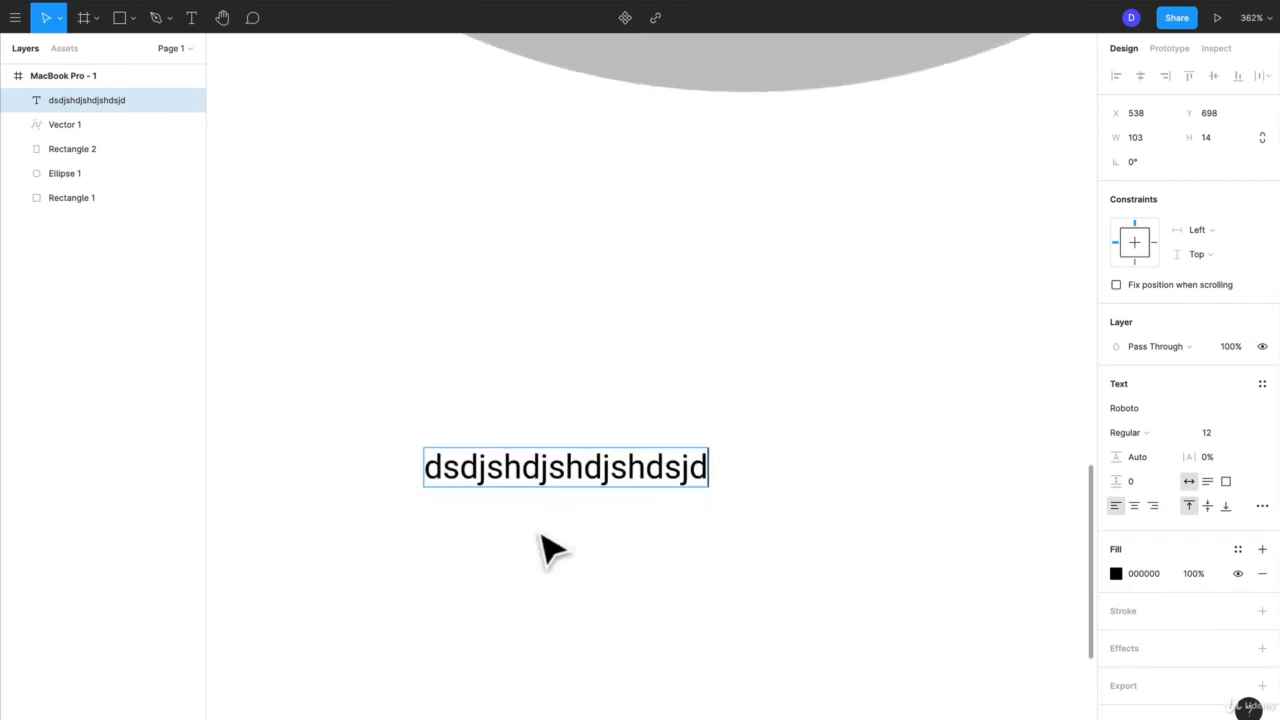
scroll(545, 548, "up", 2)
type("jshdjsd")
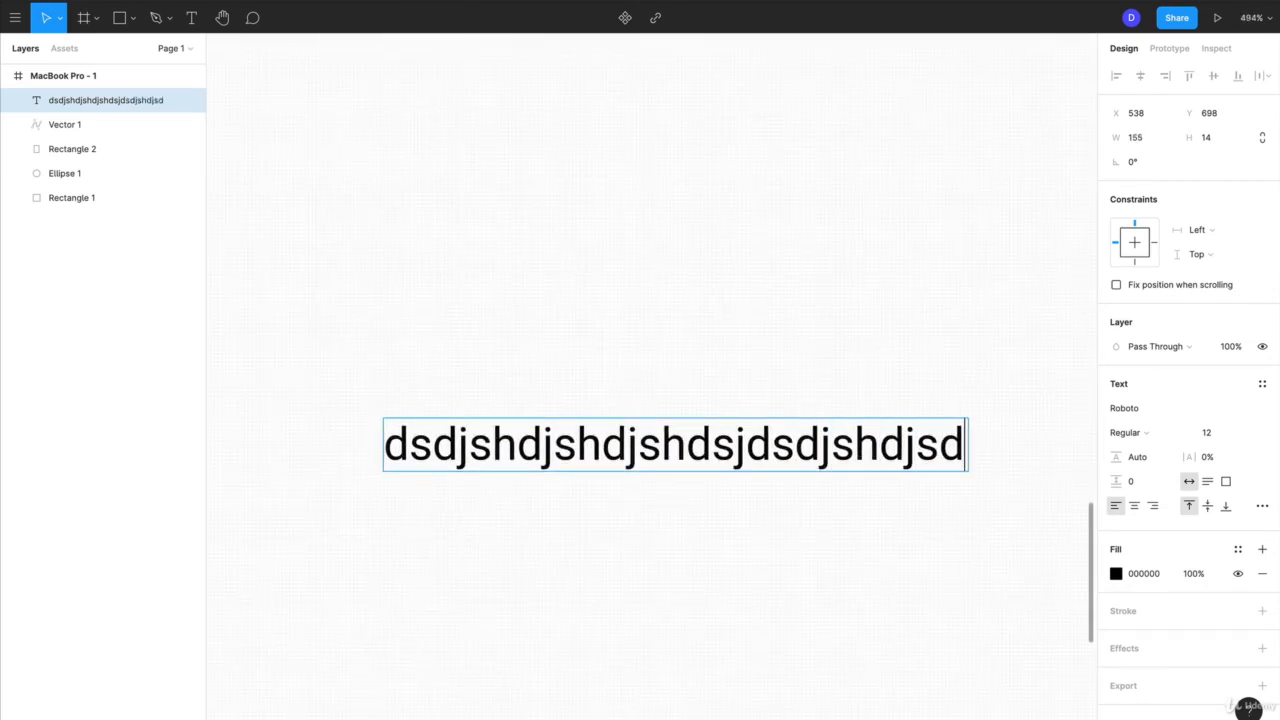
Add the lines "sdsjdhjshd" and "sdjshdjhsdj" to the text, ending with a line break
key("Return")
type("sdsjdhjshd")
key("Return")
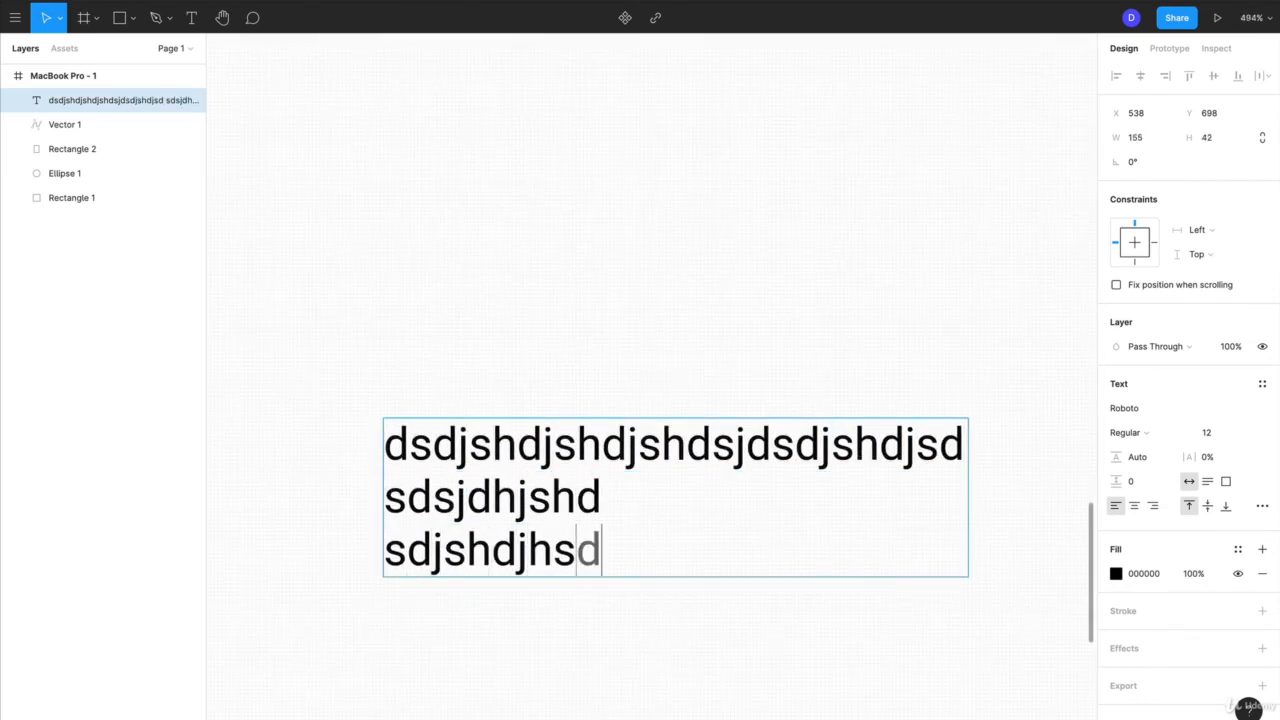
type("sdjshdjhsdj")
key("Return")
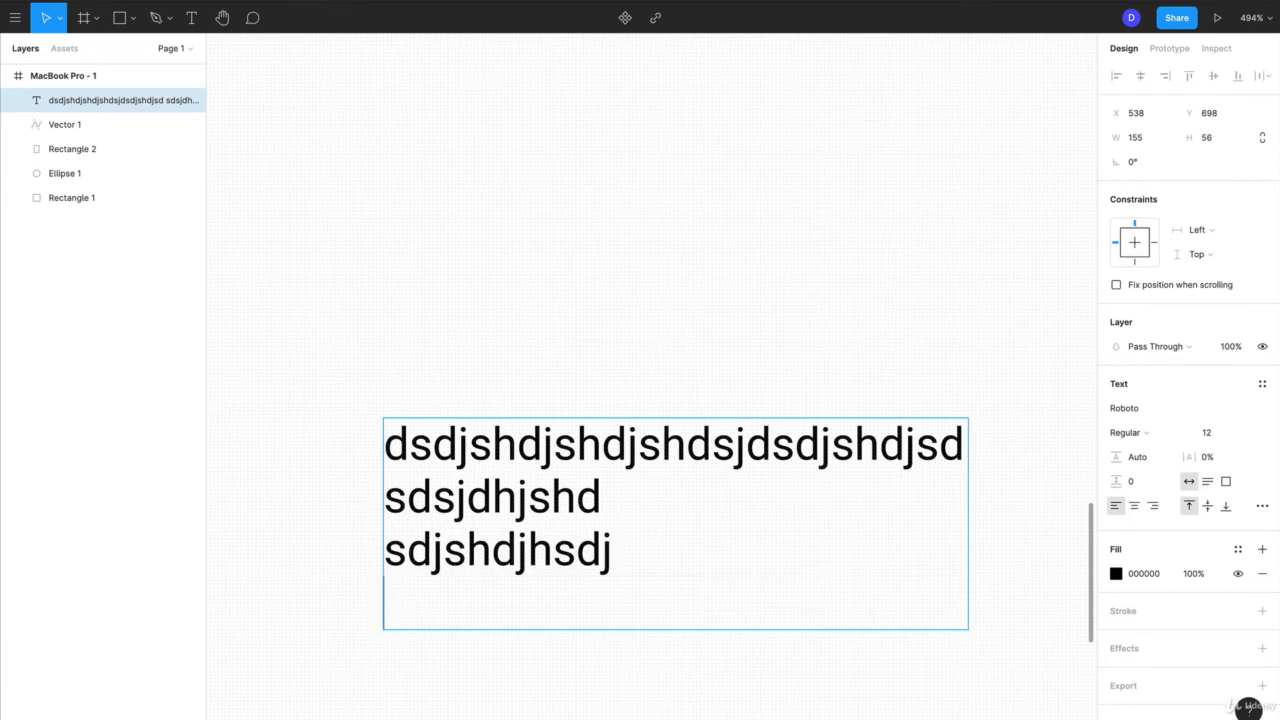
Delete the whole content of the text below the circle and leave text editing
key("super+a")
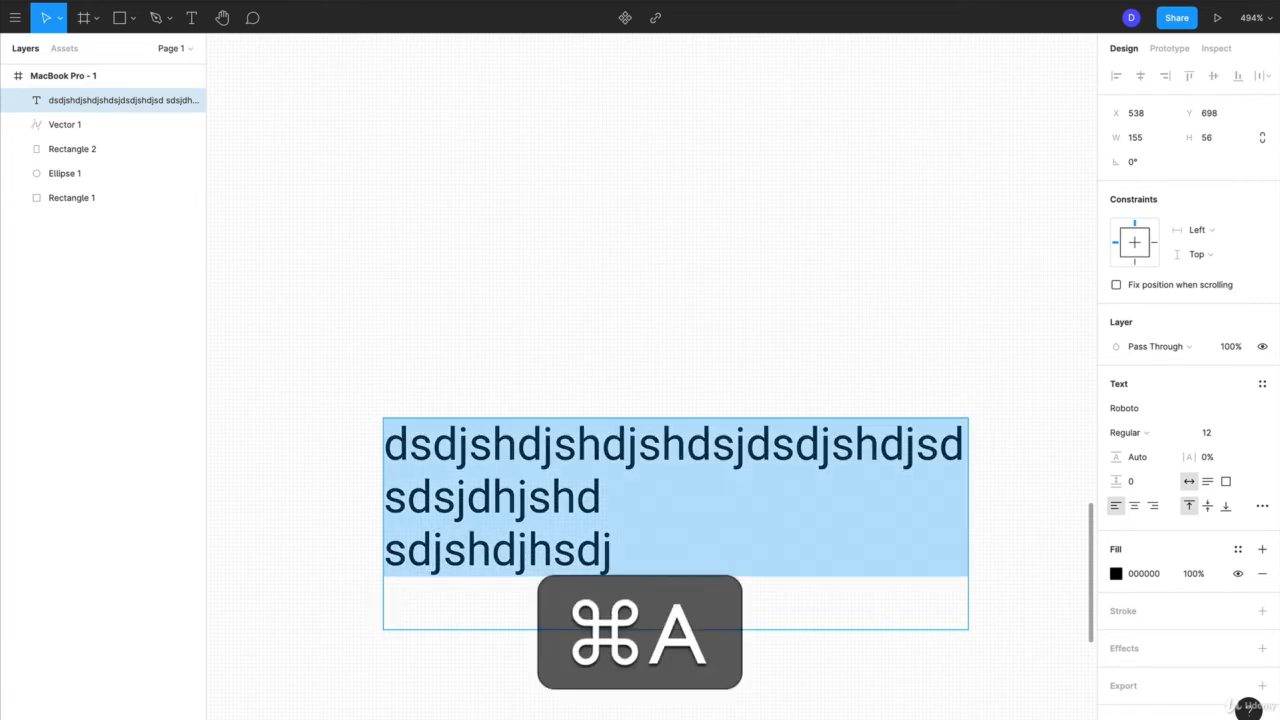
key("BackSpace")
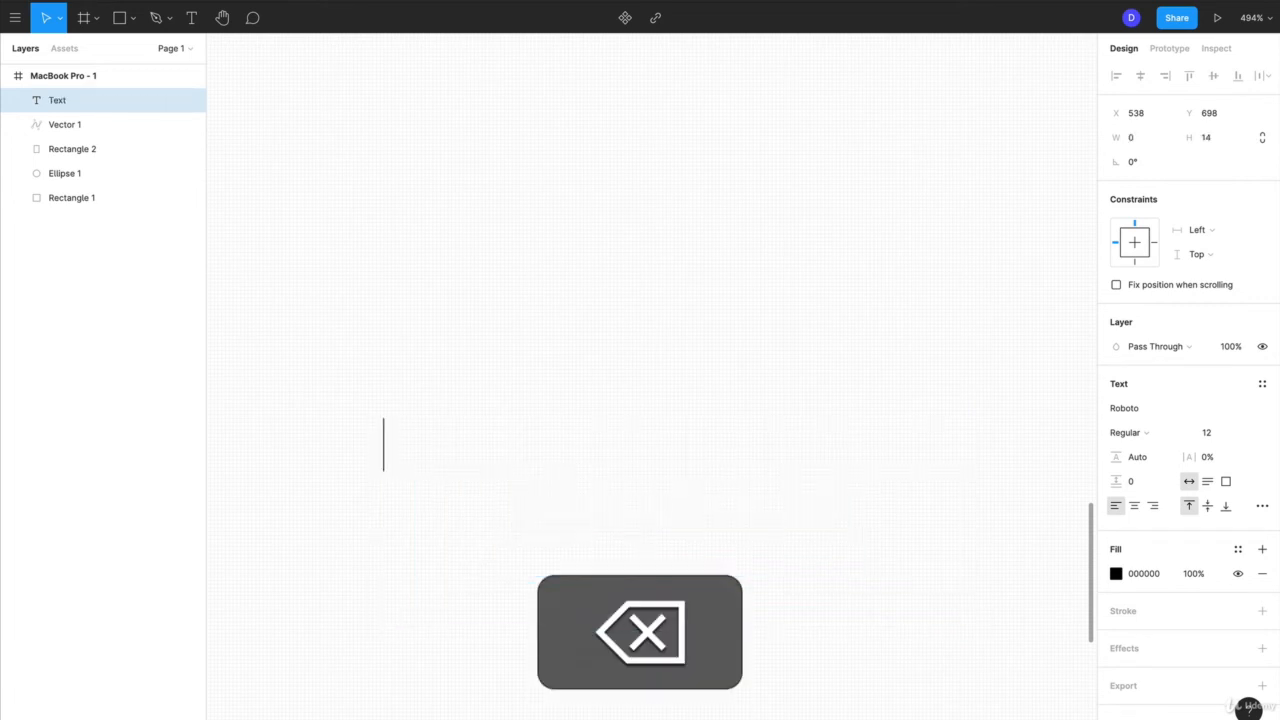
left_click(553, 620)
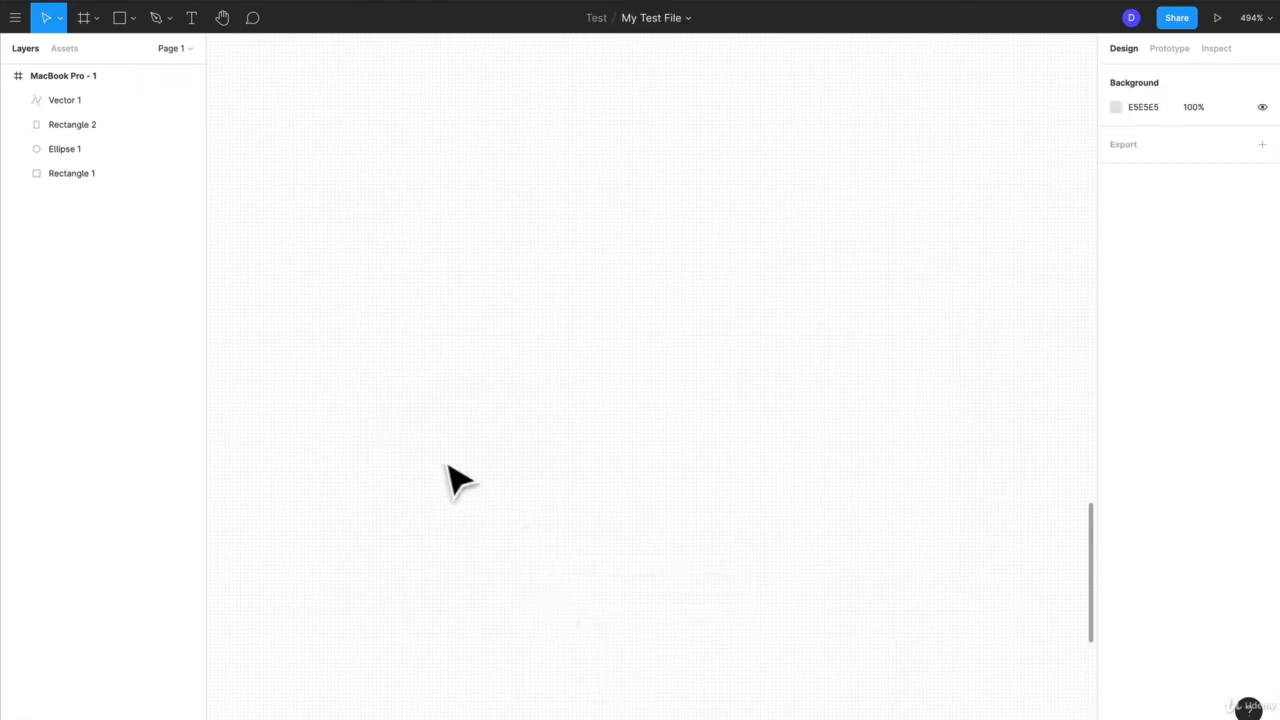
Pan the canvas with the Hand tool and bring the drawn shapes back into view
scroll(447, 465, "up", 5)
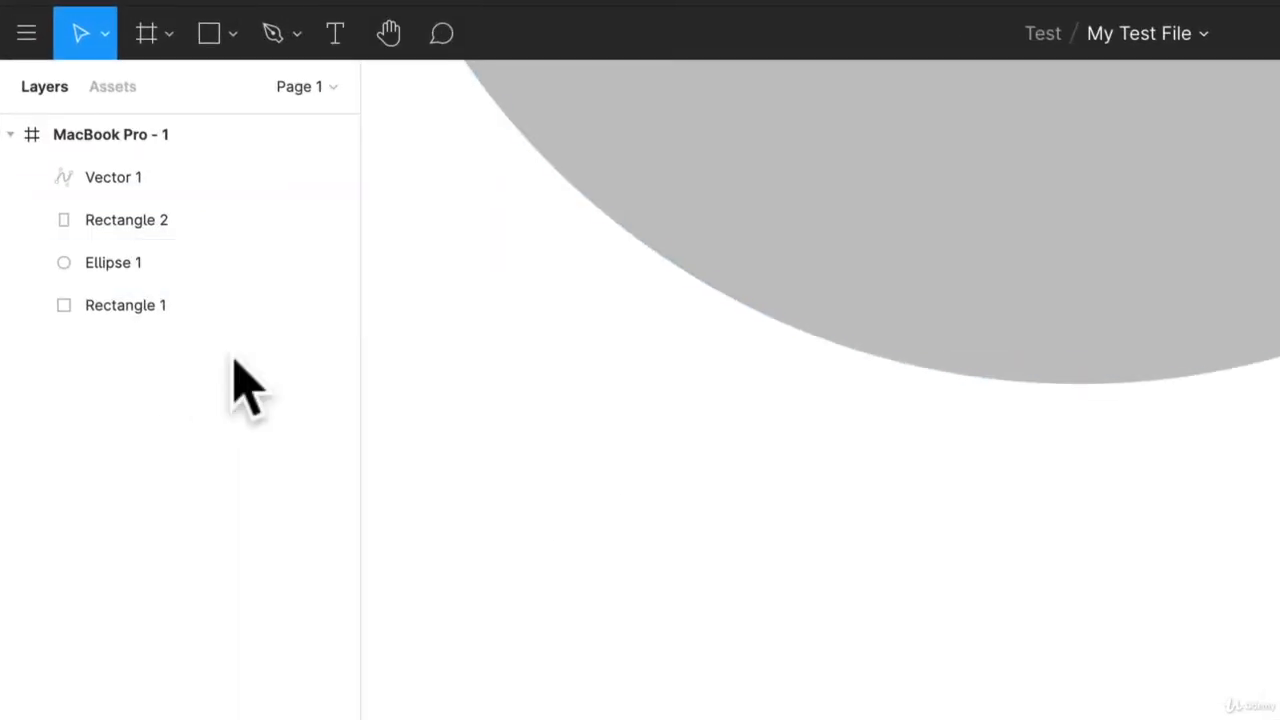
left_click(389, 34)
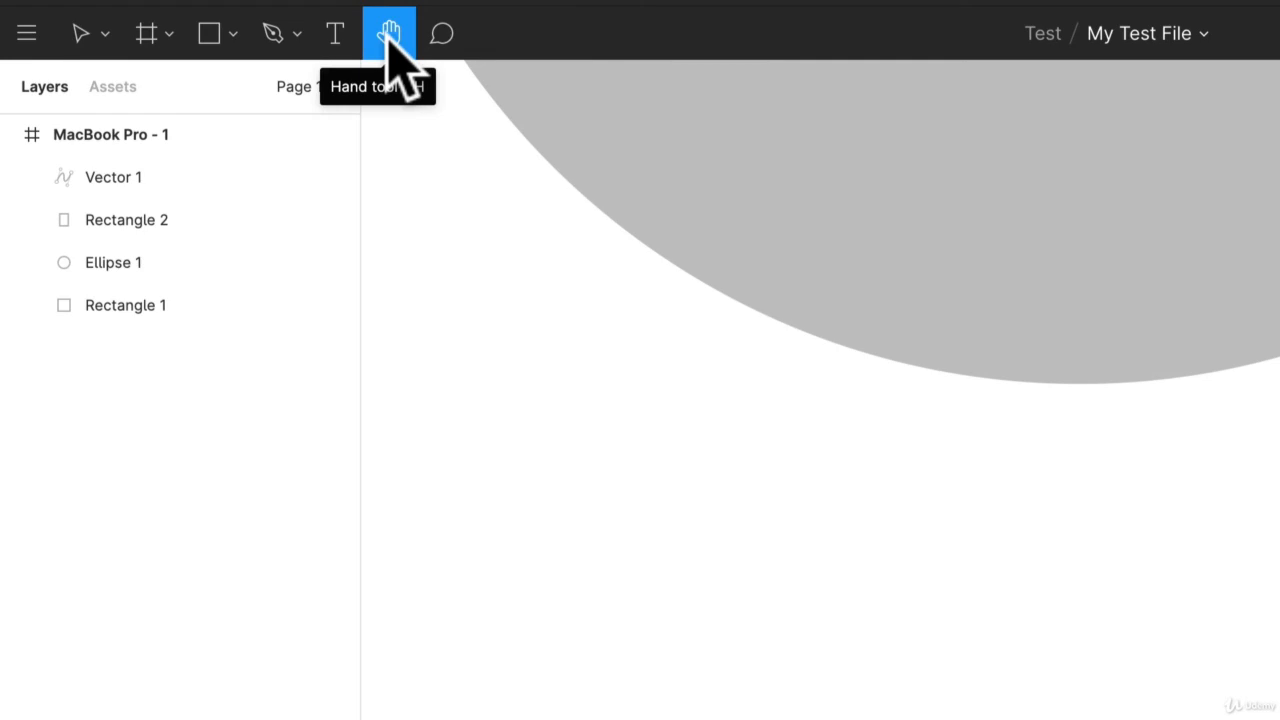
left_click_drag(457, 294, 385, 434)
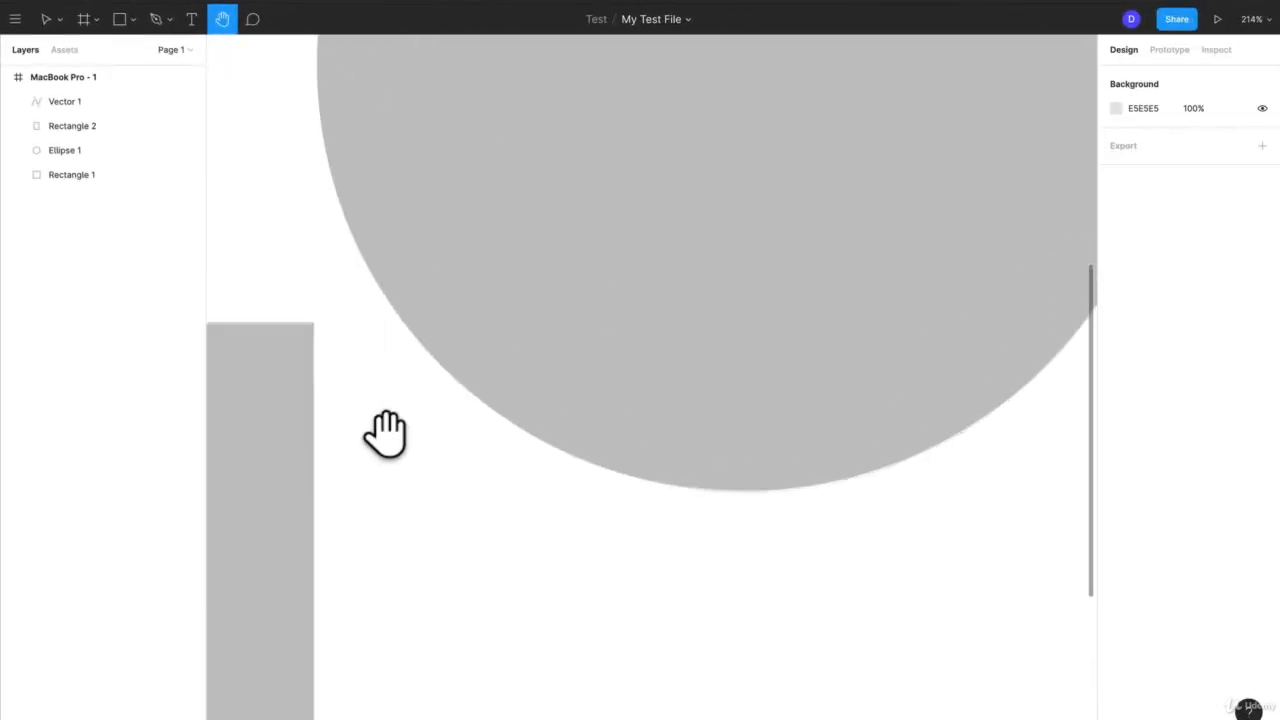
scroll(385, 434, "down", 5)
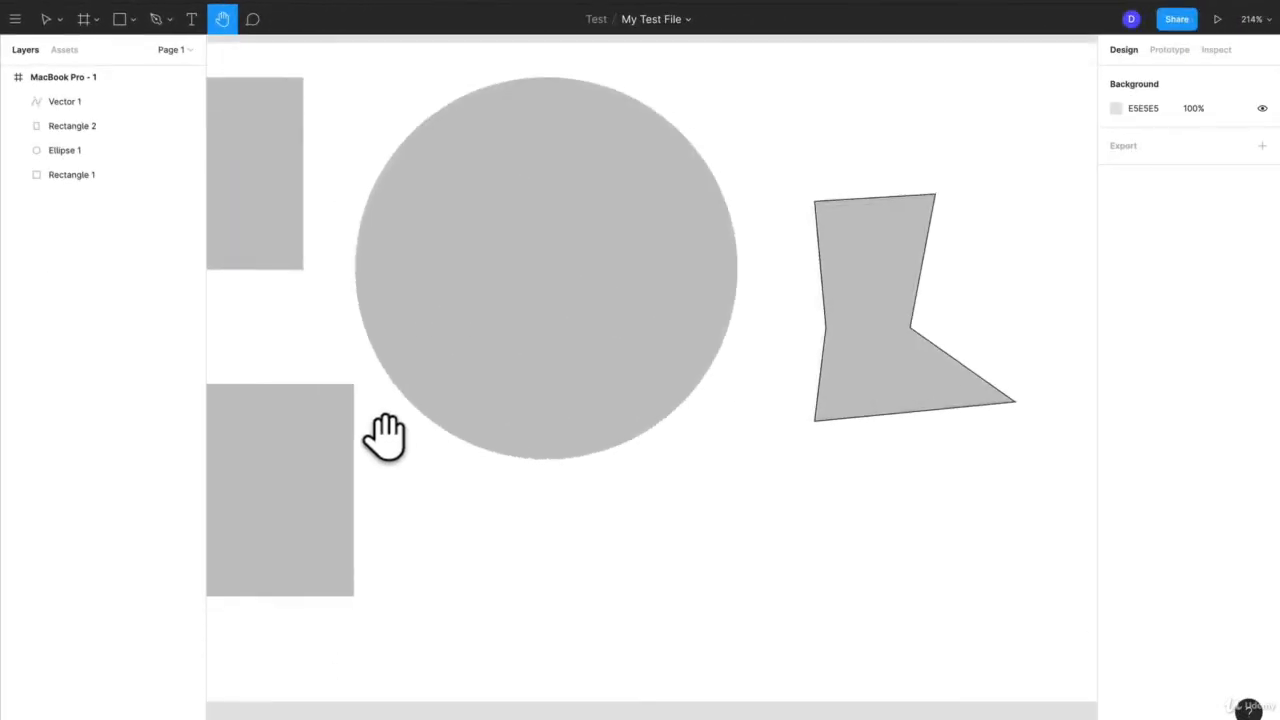
Post the comment "hey" at the circle's upper-left edge and close its thread
left_click(251, 17)
scroll(395, 160, "down", 3)
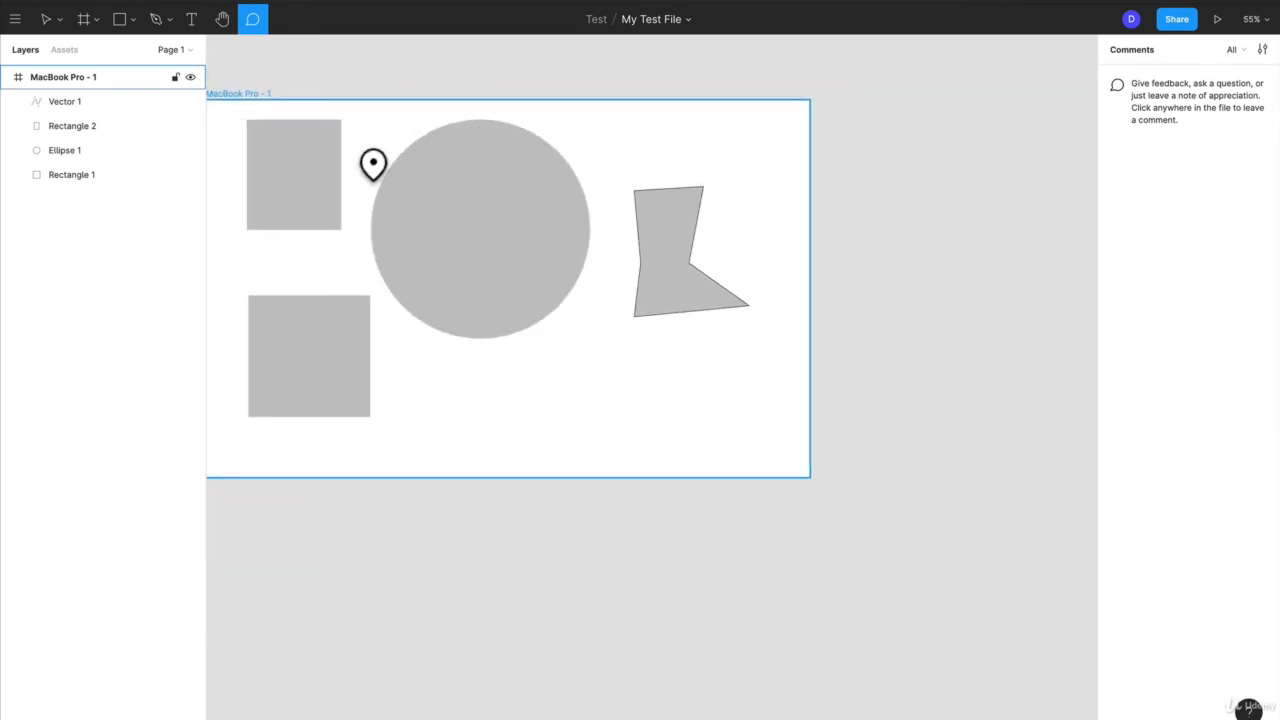
scroll(373, 163, "up", 3)
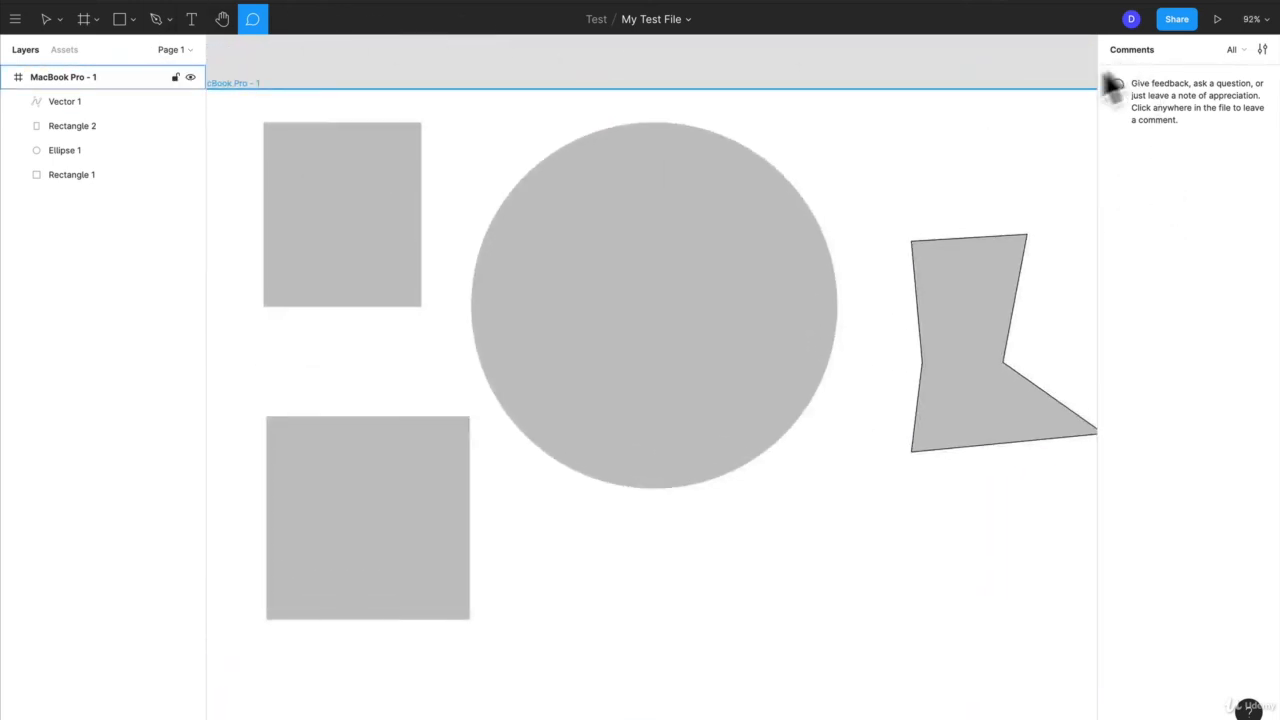
left_click(517, 191)
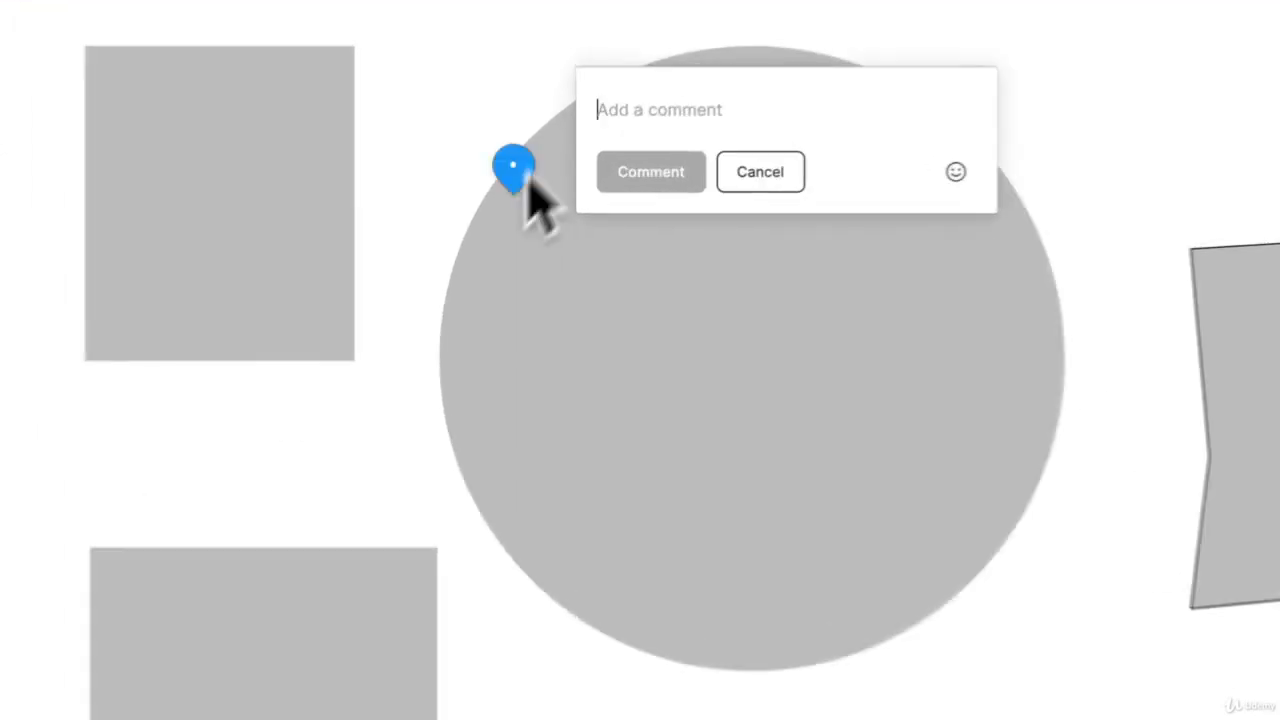
type("hey")
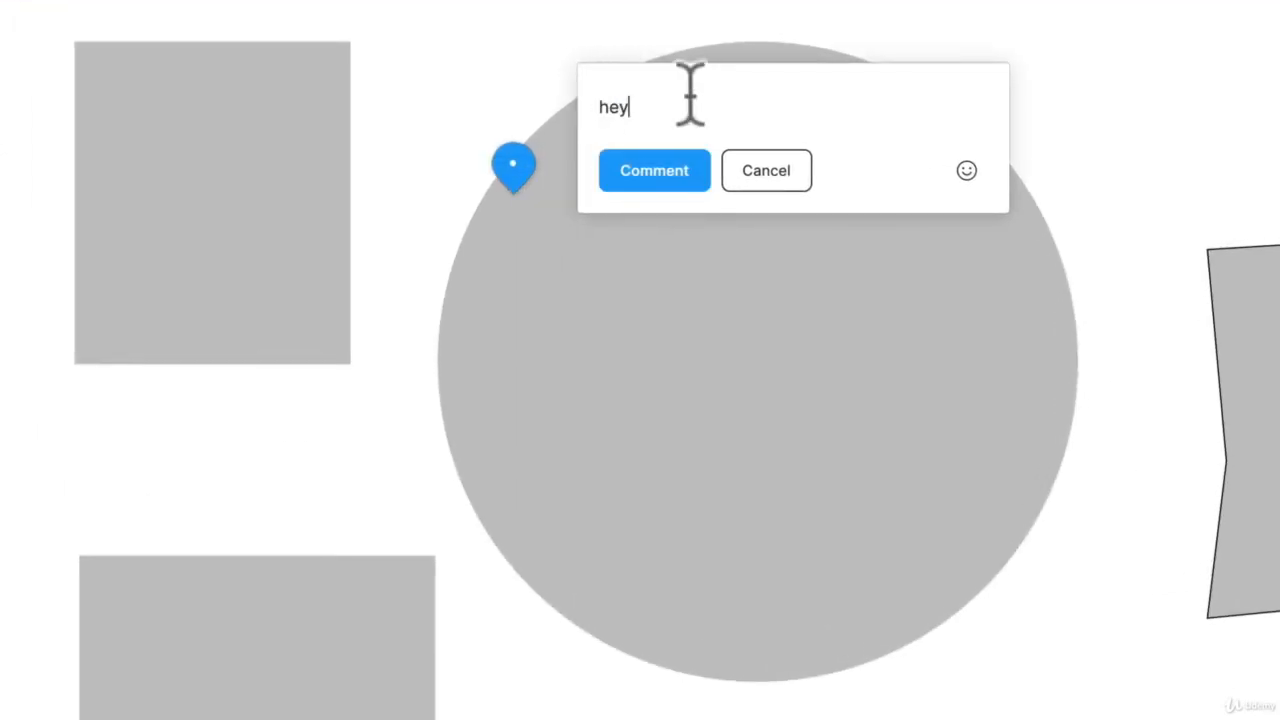
left_click(648, 168)
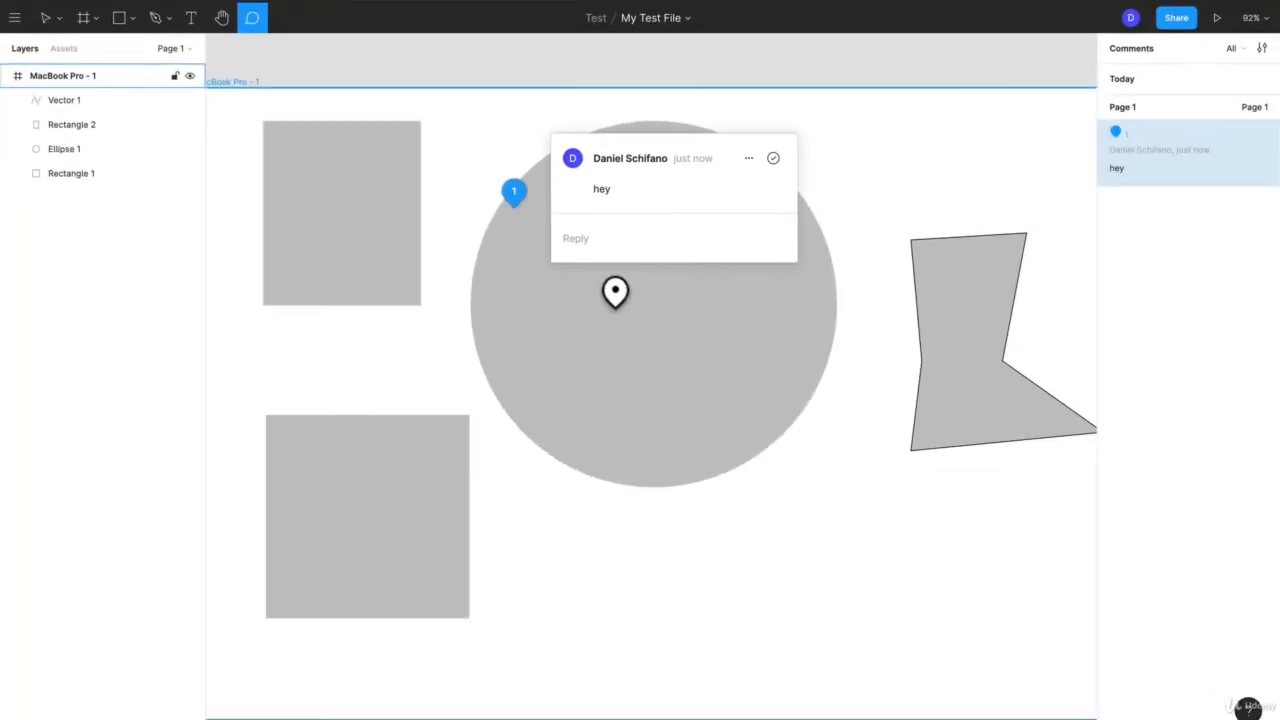
left_click(691, 345)
Reopen the comment on the circle and delete it
left_click(512, 192)
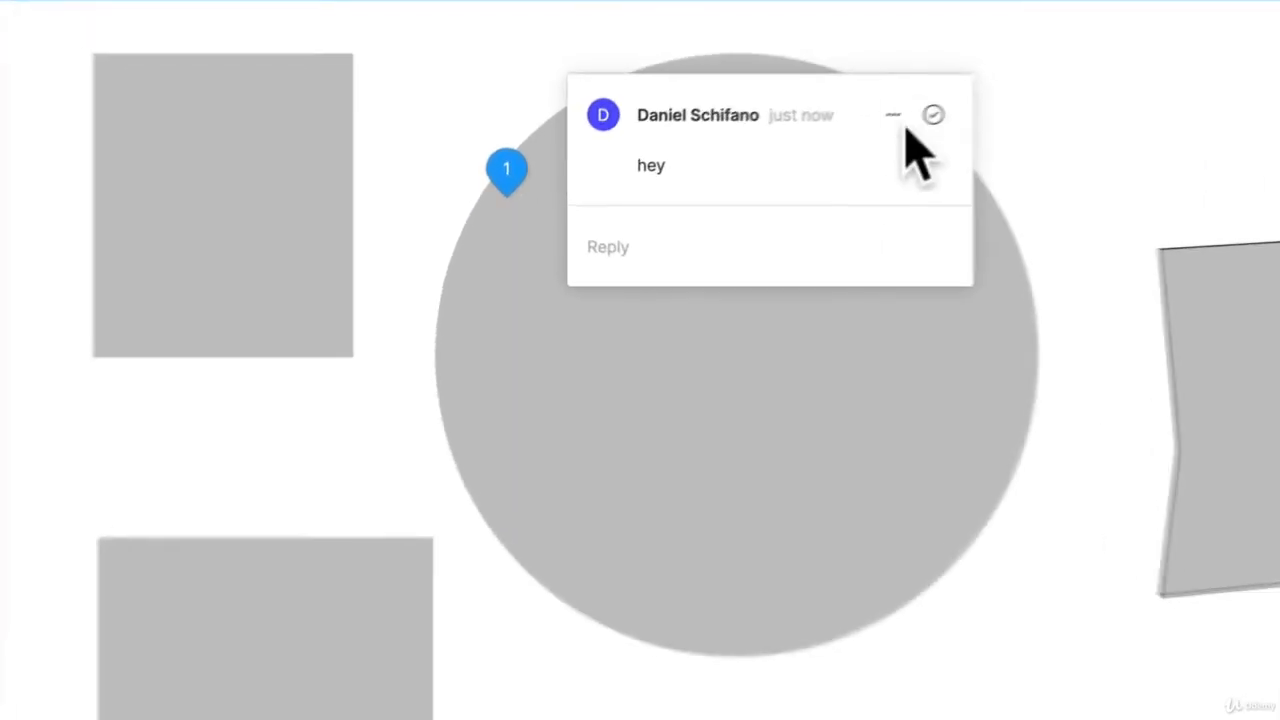
left_click(892, 115)
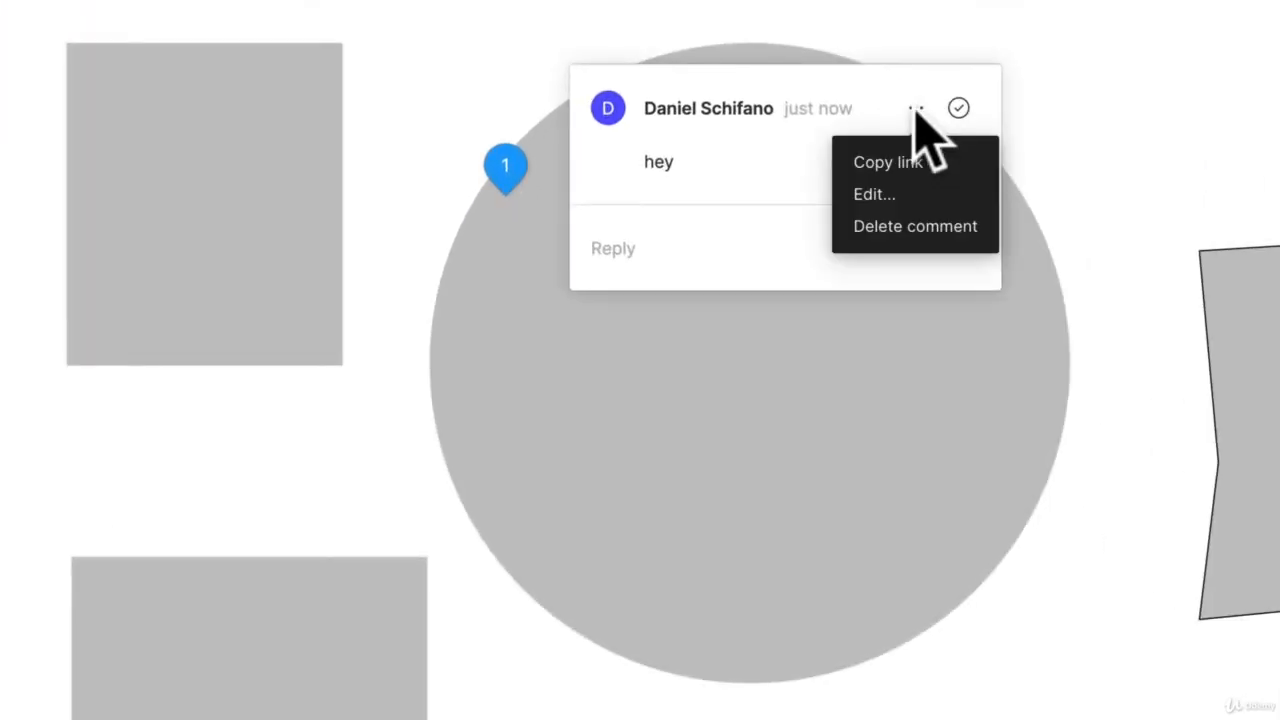
left_click(900, 228)
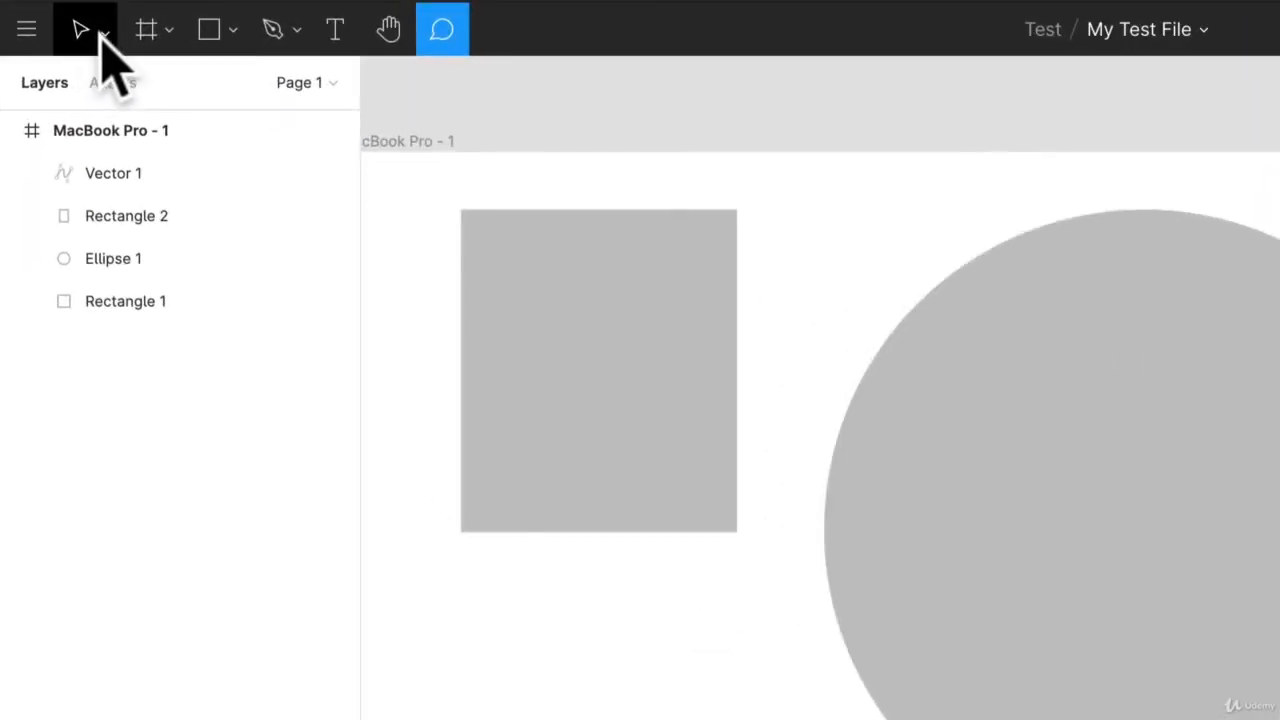
Leave comment mode and return to the Move tool
left_click(103, 36)
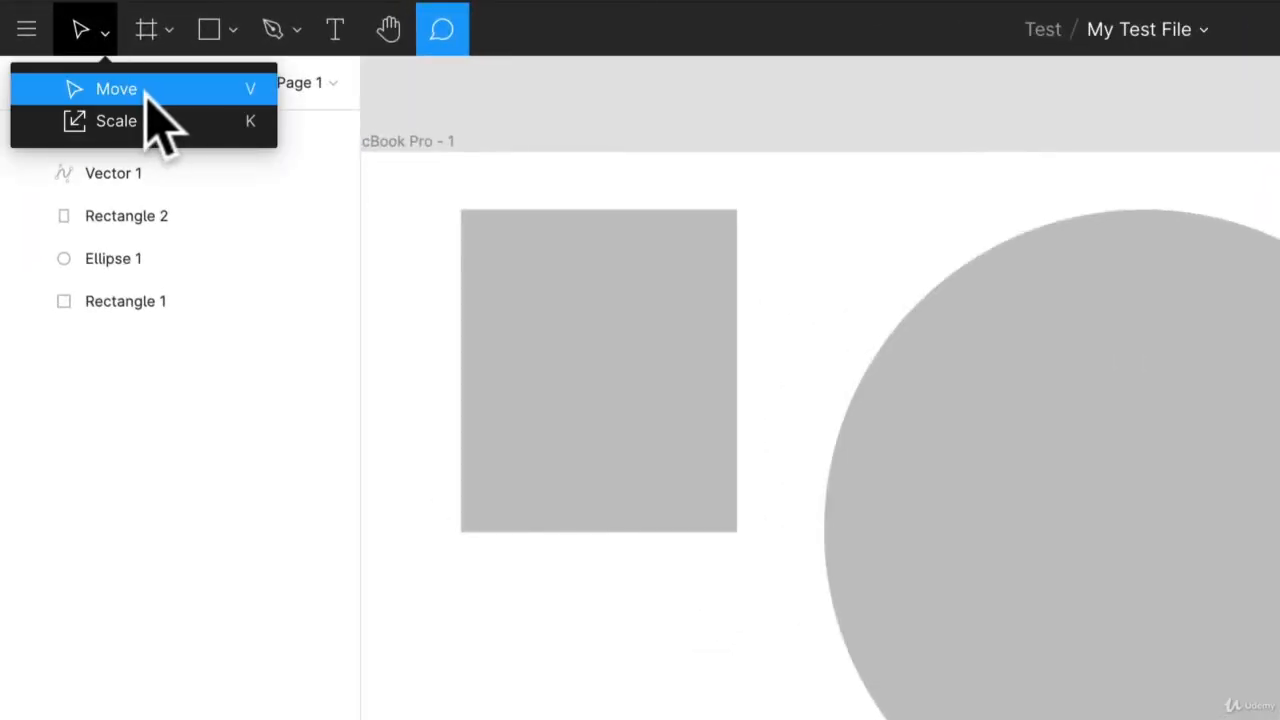
left_click(812, 95)
left_click(1058, 185)
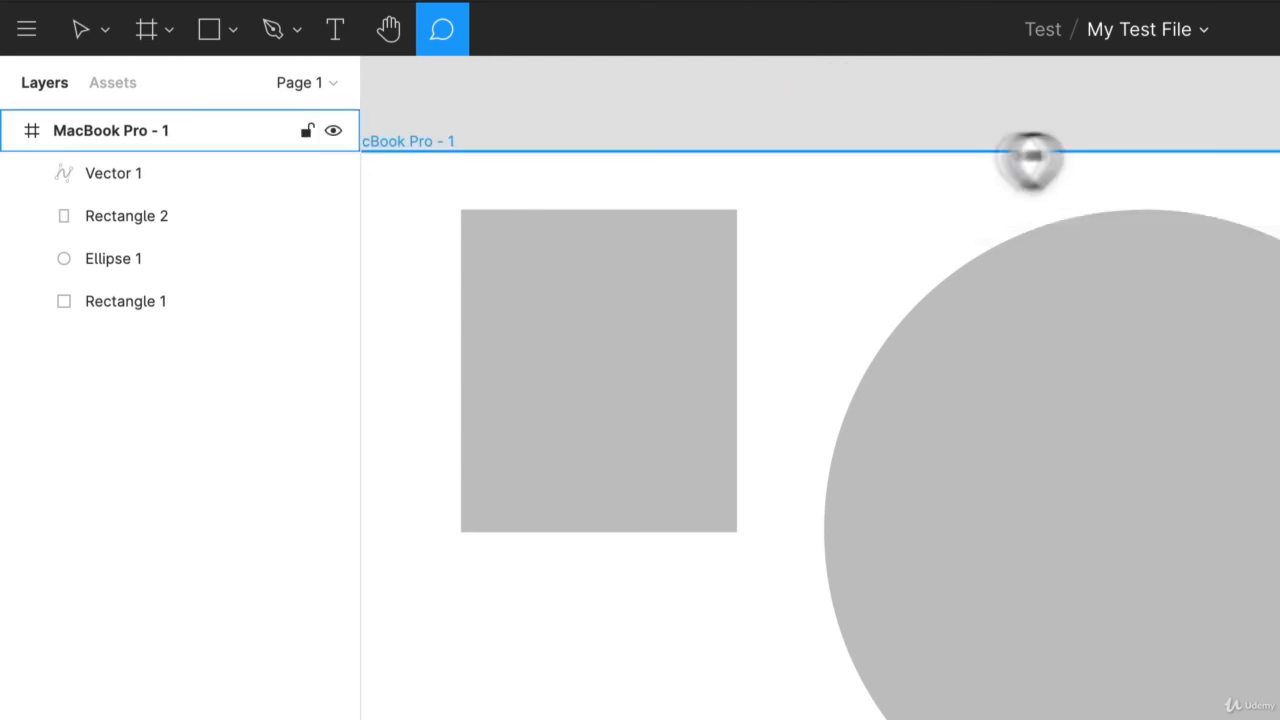
key("Escape")
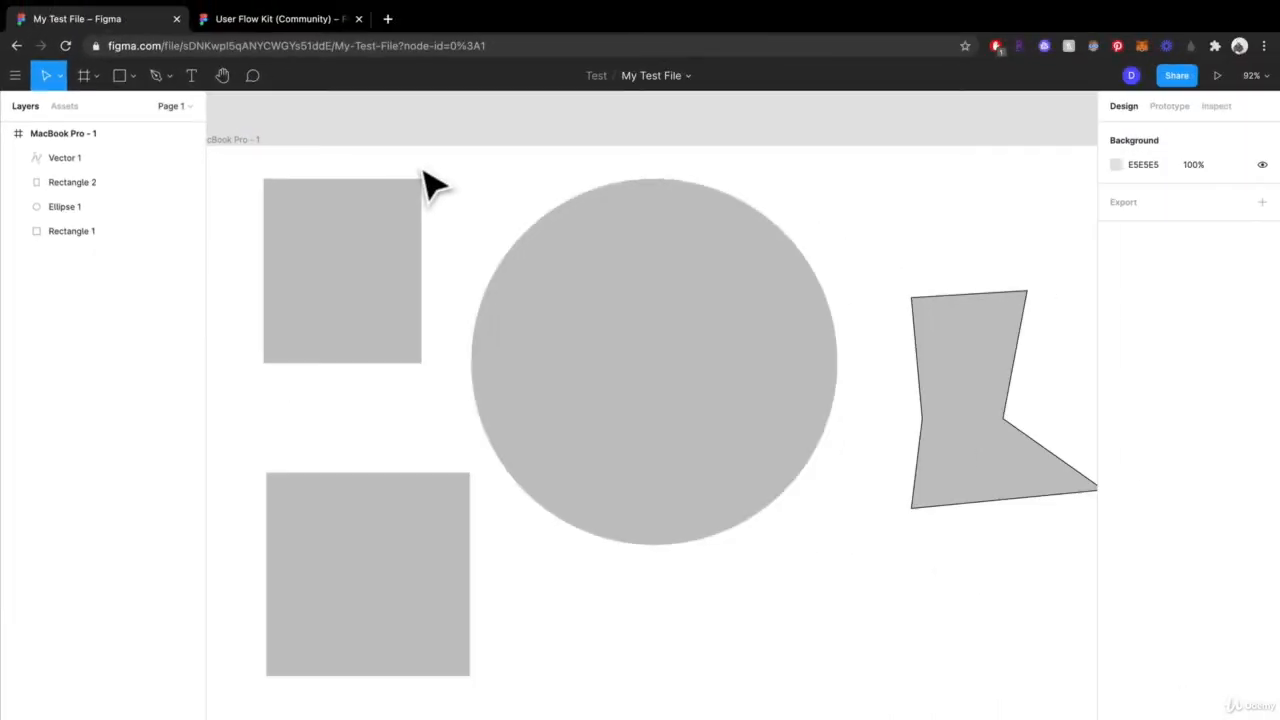
Select the two rectangles, the circle and the vector shape in the MacBook Pro frame together
scroll(738, 197, "down", 1)
scroll(738, 197, "up", 2)
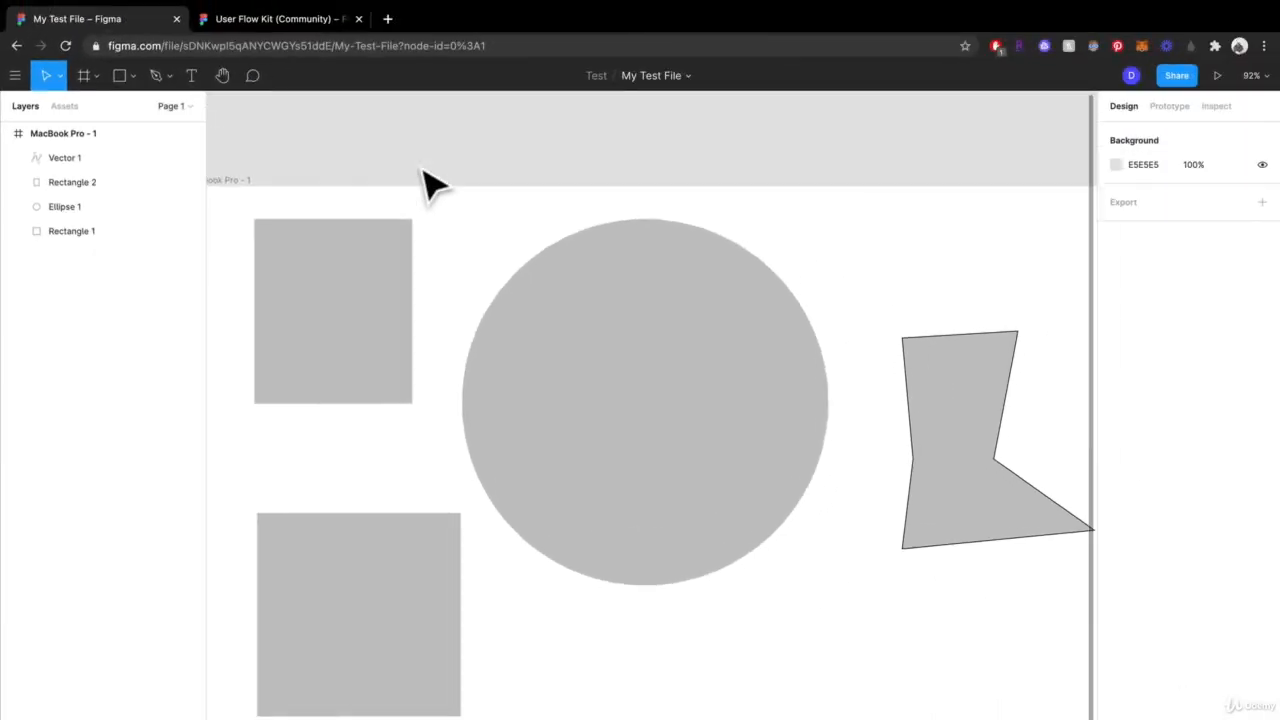
mouse_move(221, 22)
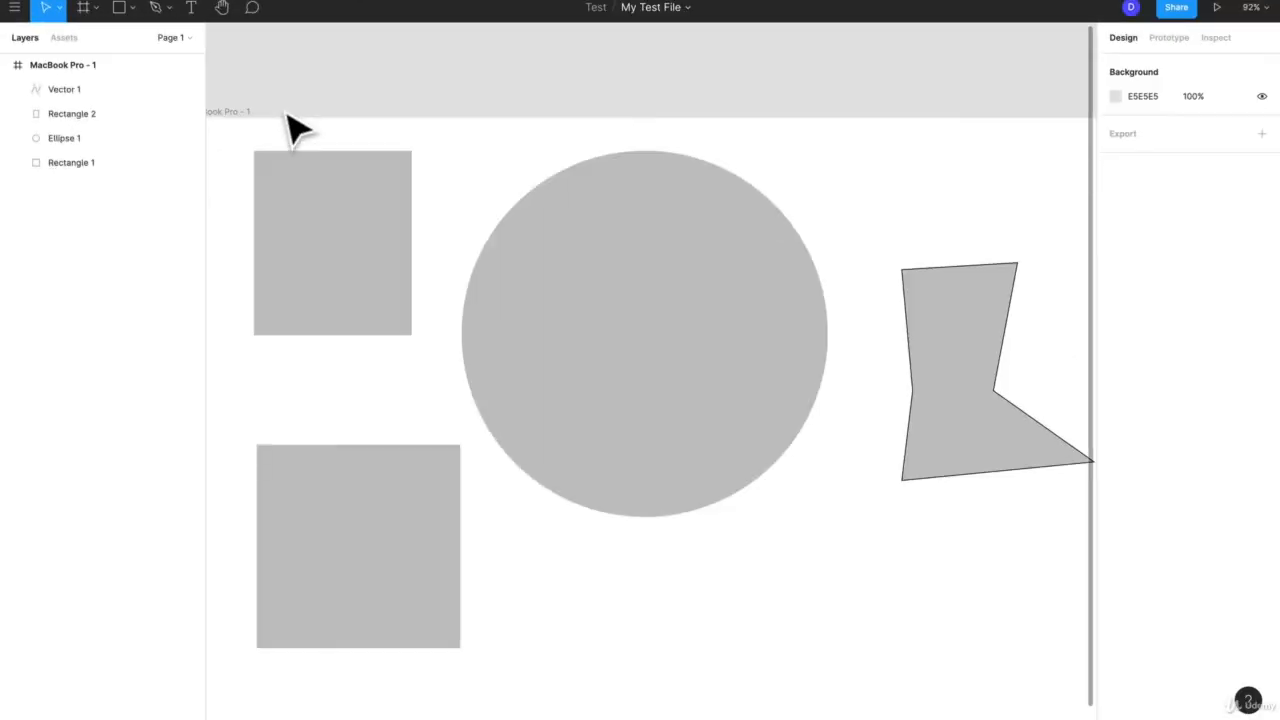
left_click_drag(283, 109, 974, 651)
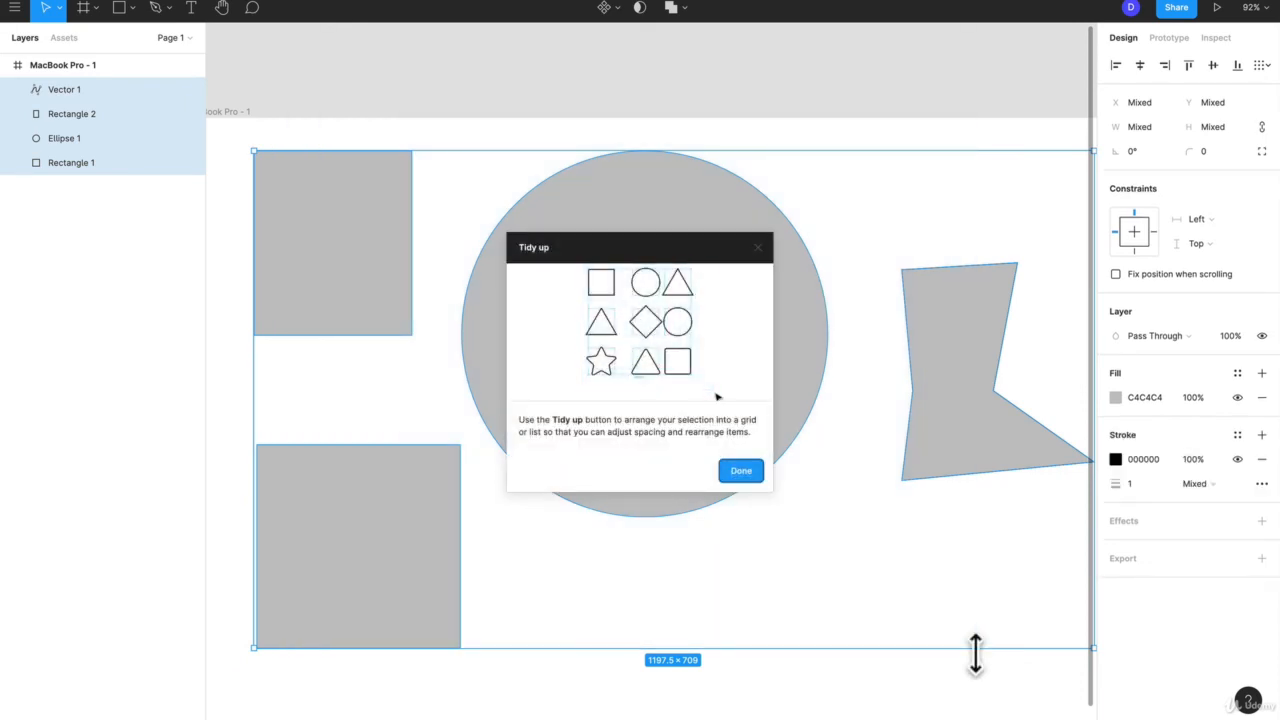